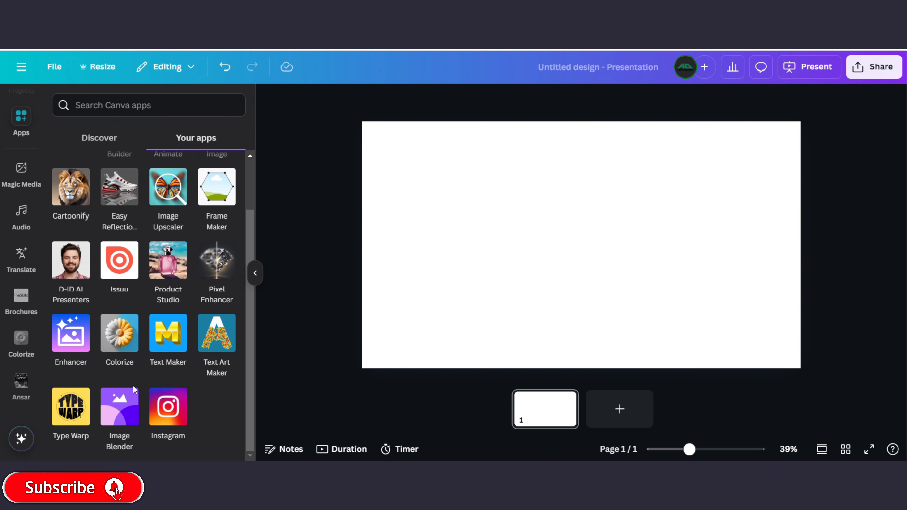
# Enlarge and position the snowy landscape photo with the red-jacketed figure until it covers the whole page.
pyautogui.click(129, 393)
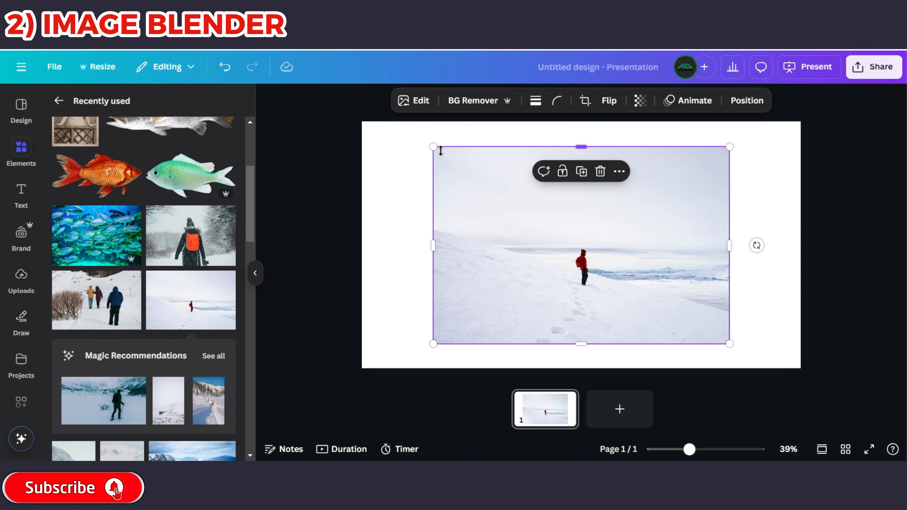
pyautogui.moveTo(439, 149); pyautogui.dragTo(376, 136)
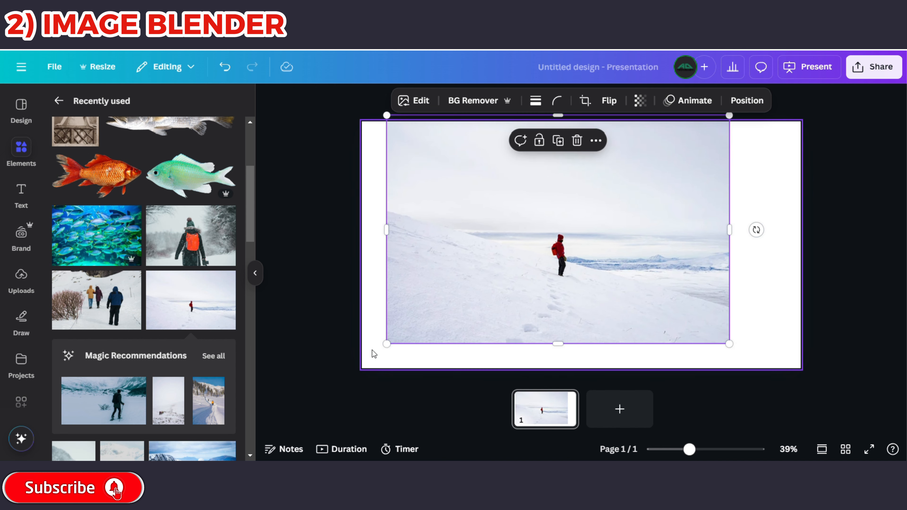
pyautogui.moveTo(387, 341); pyautogui.dragTo(365, 366)
pyautogui.moveTo(729, 241); pyautogui.dragTo(755, 239)
pyautogui.moveTo(607, 250); pyautogui.dragTo(624, 263)
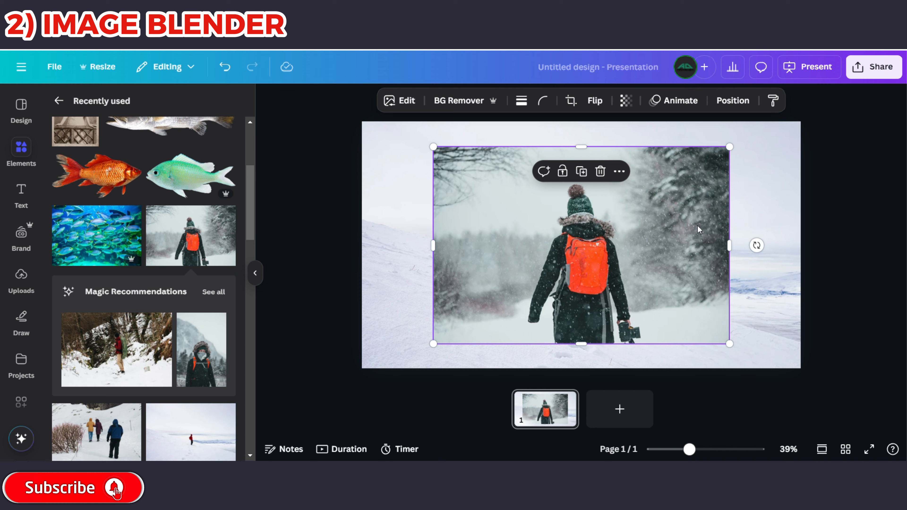
# Move the orange-backpack photo to the left side of the page and enlarge it to the full page height.
pyautogui.moveTo(699, 229); pyautogui.dragTo(617, 204)
pyautogui.moveTo(500, 318); pyautogui.dragTo(499, 368)
pyautogui.moveTo(515, 331); pyautogui.dragTo(507, 331)
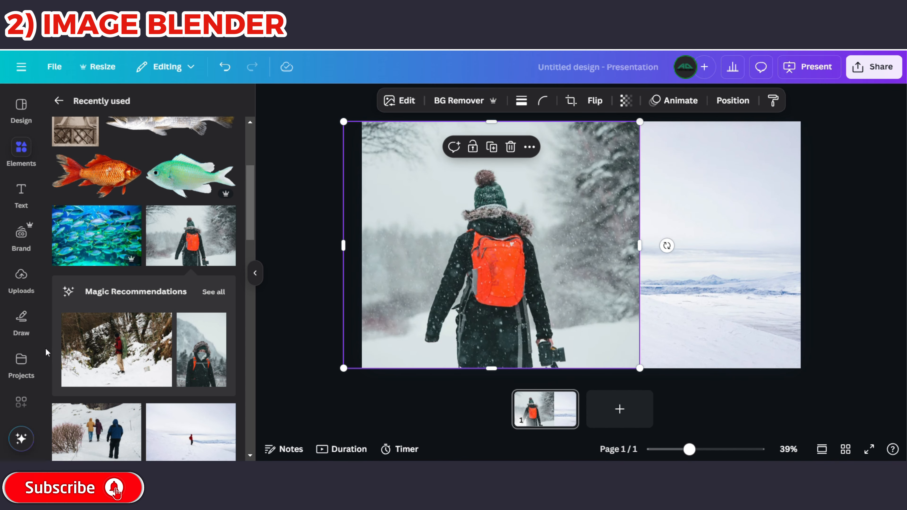
# Start blending the orange-backpack photo in the Image Blender app, preview the Radial blend type and return to Linear.
pyautogui.click(13, 401)
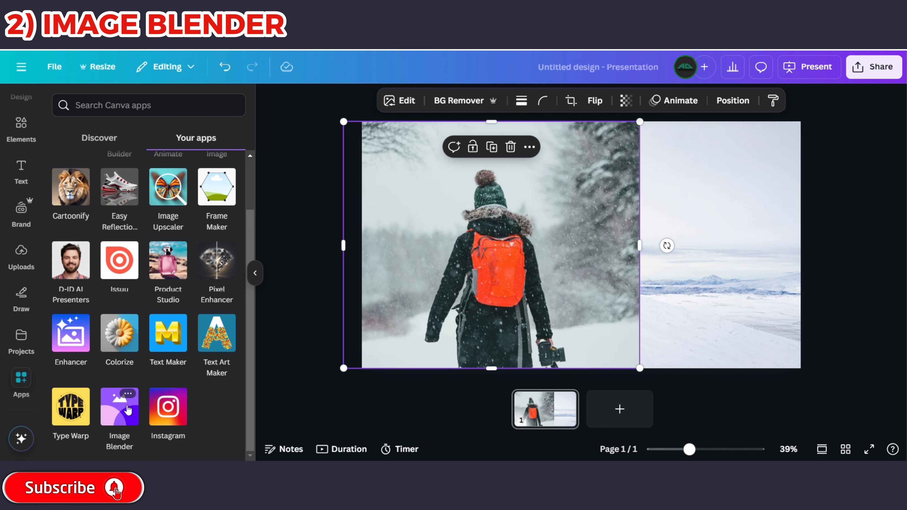
pyautogui.click(125, 408)
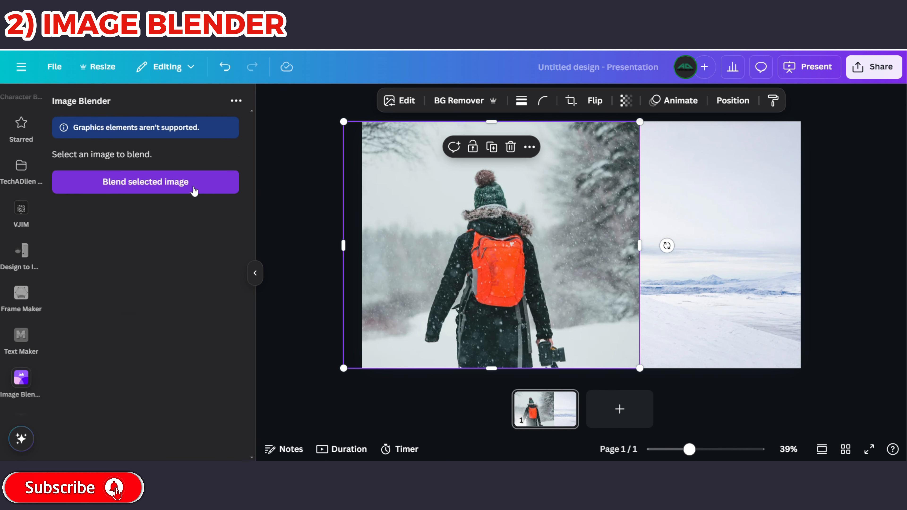
pyautogui.click(184, 182)
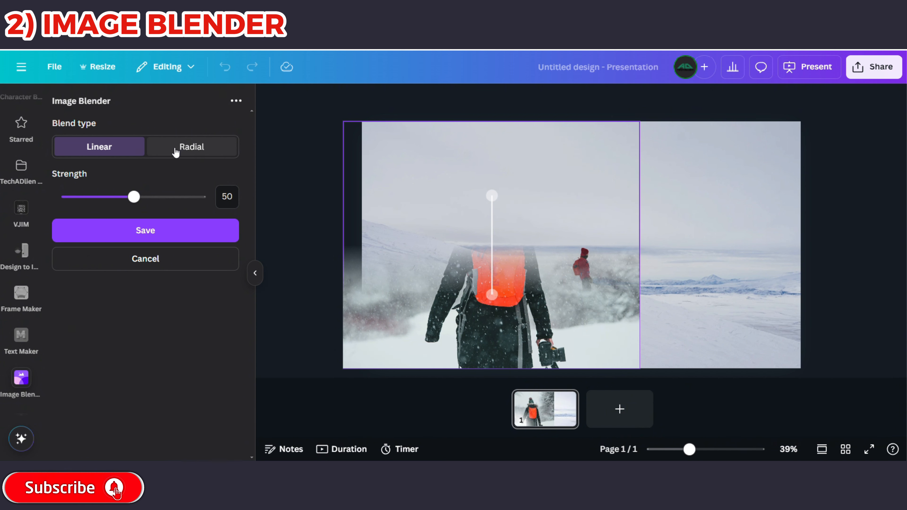
pyautogui.click(199, 153)
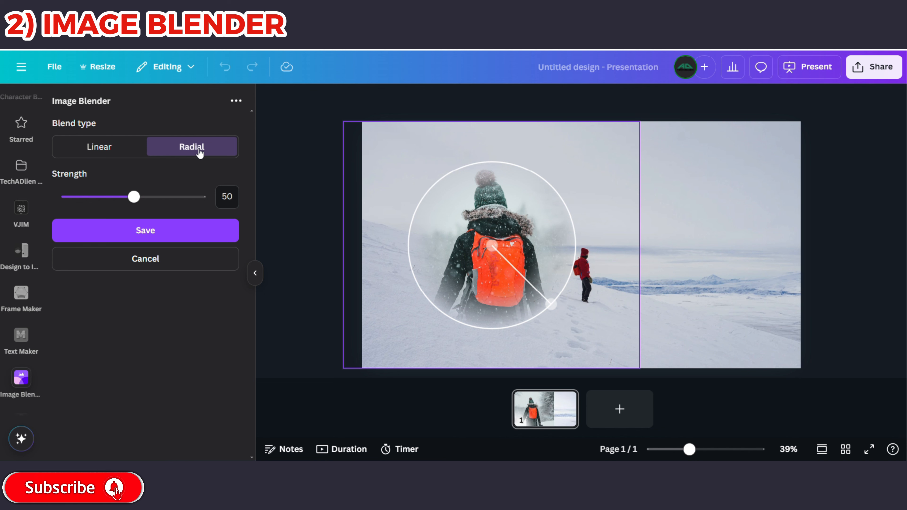
pyautogui.click(114, 153)
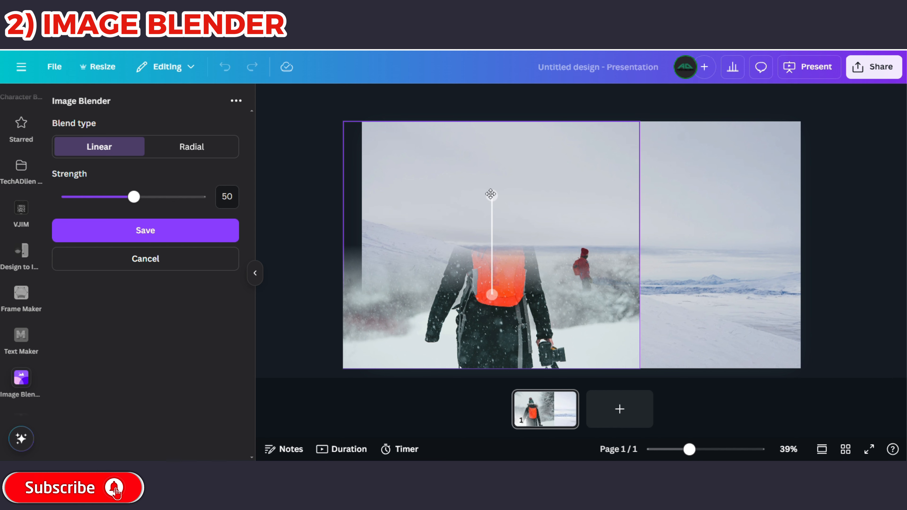
# Angle the linear blend so the backpack photo fades out to the right, toward the red-jacketed figure, and save it.
pyautogui.moveTo(490, 193); pyautogui.dragTo(609, 275)
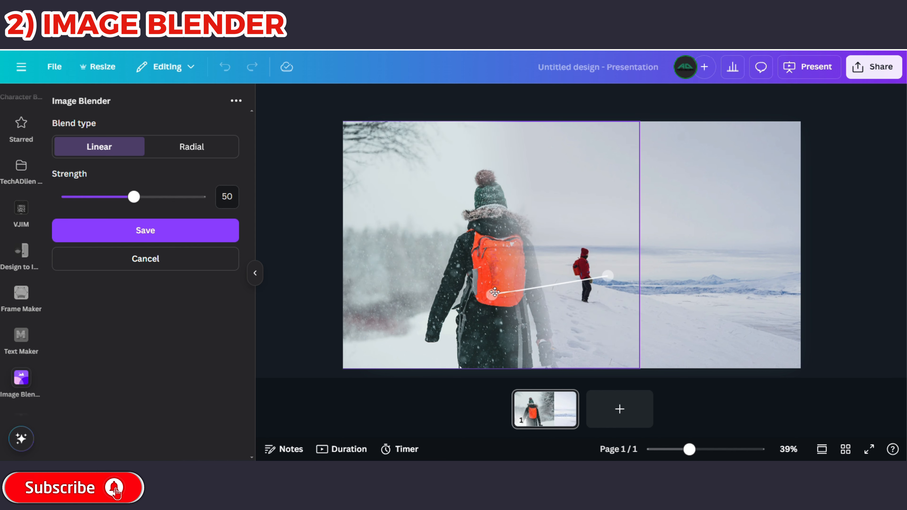
pyautogui.moveTo(495, 293); pyautogui.dragTo(526, 292)
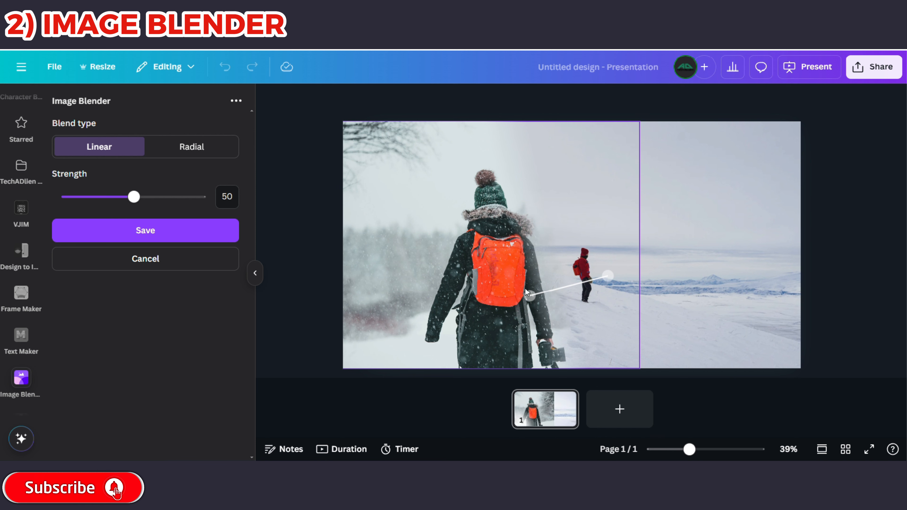
pyautogui.moveTo(609, 278); pyautogui.dragTo(610, 274)
pyautogui.moveTo(529, 296); pyautogui.dragTo(530, 297)
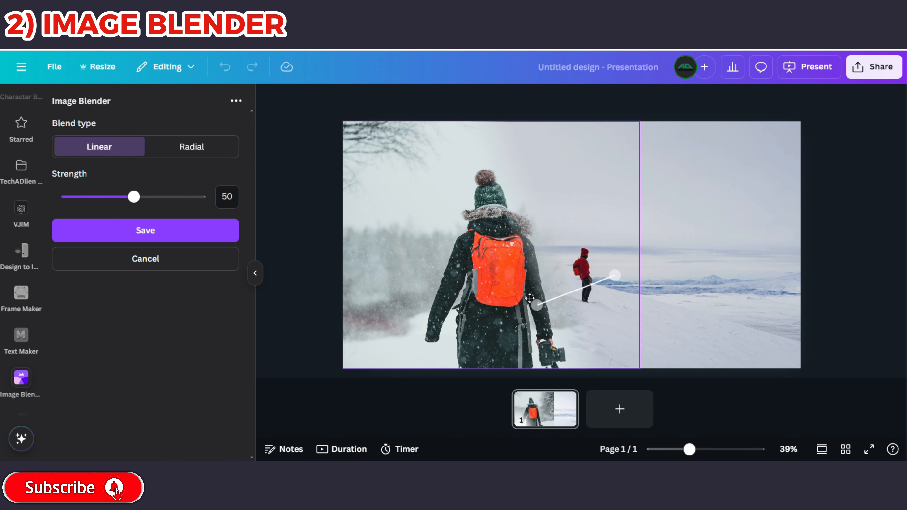
pyautogui.click(124, 233)
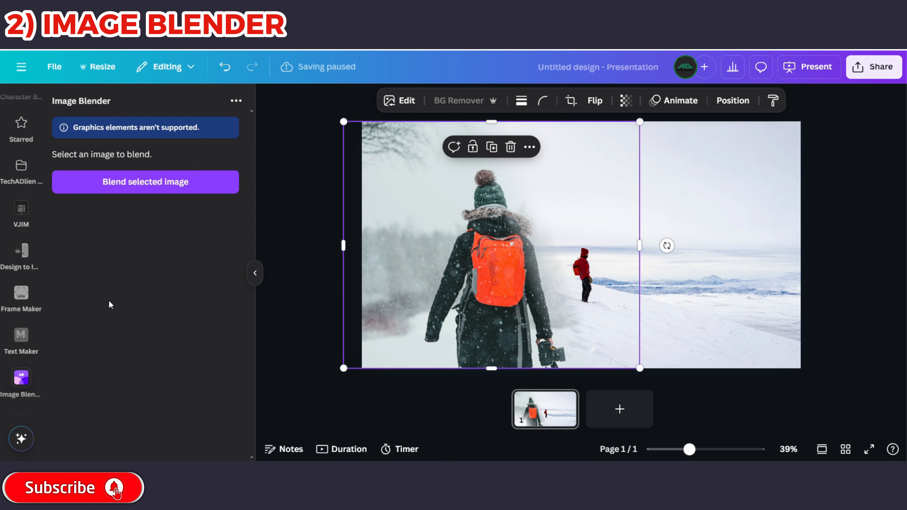
pyautogui.click(324, 225)
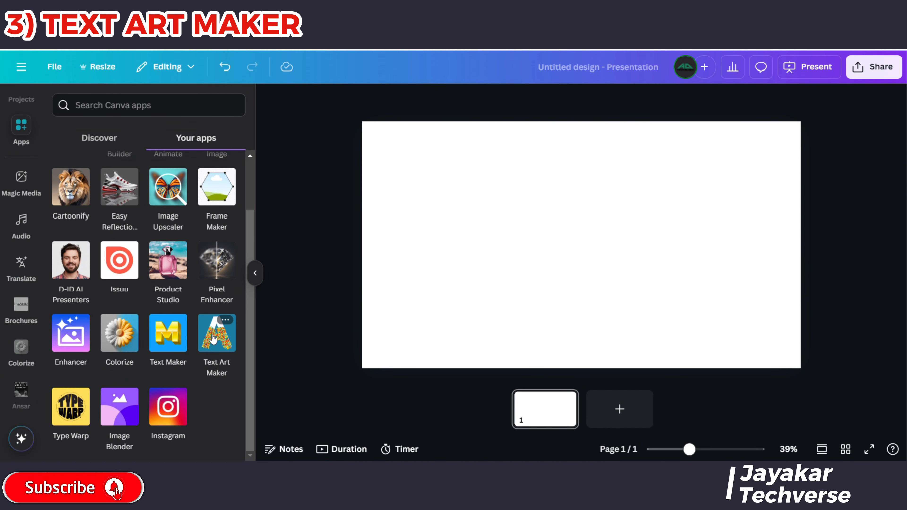
# Open the Text Art Maker app and replace its sample text with "Travel".
pyautogui.click(213, 339)
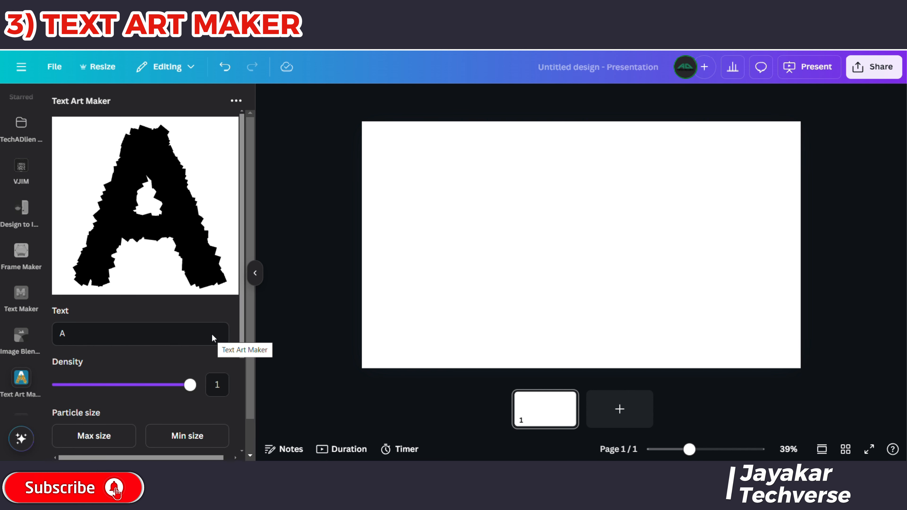
pyautogui.click(211, 333)
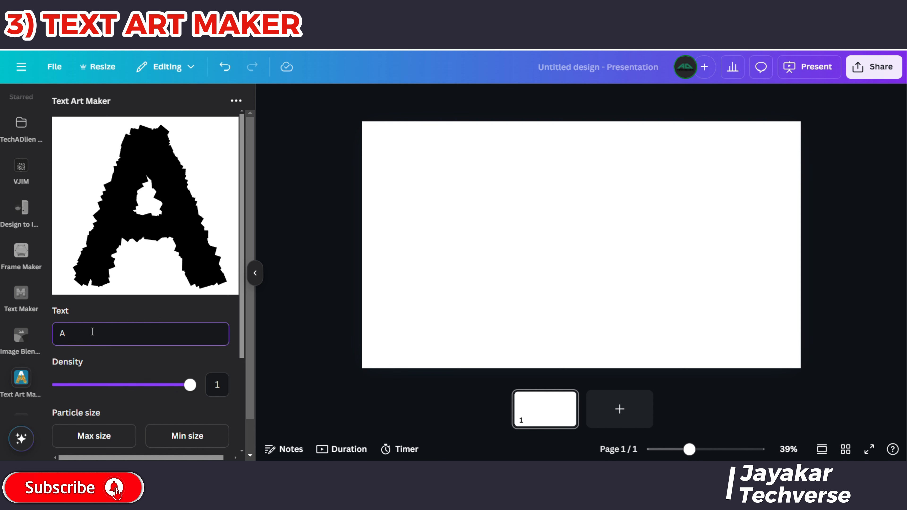
pyautogui.press('BackSpace')
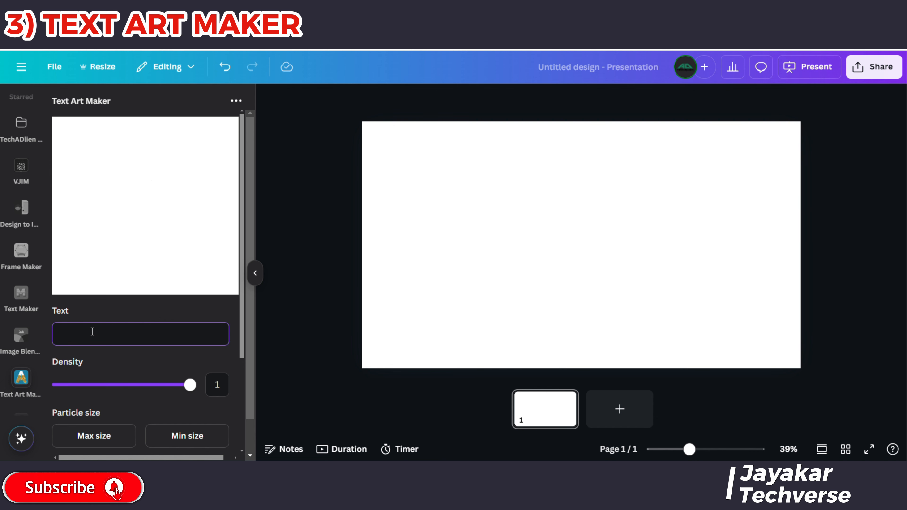
pyautogui.write('Tra')
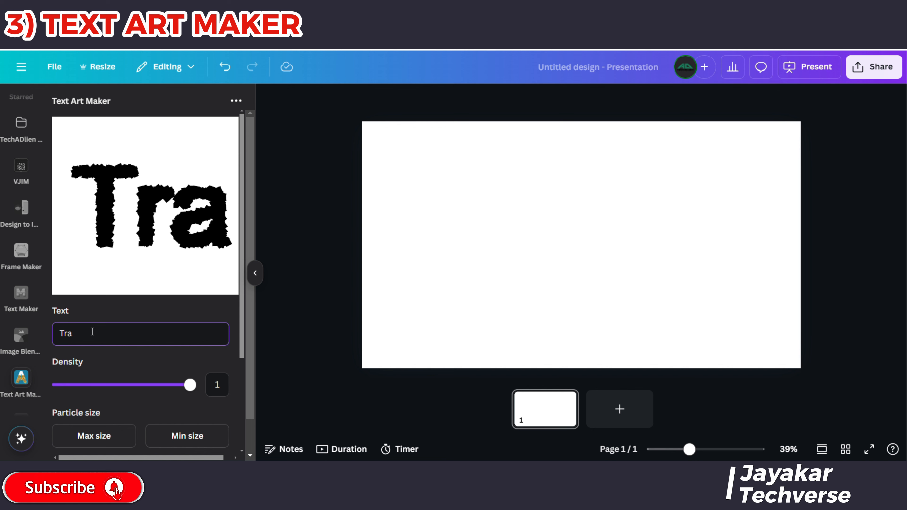
pyautogui.write('vel')
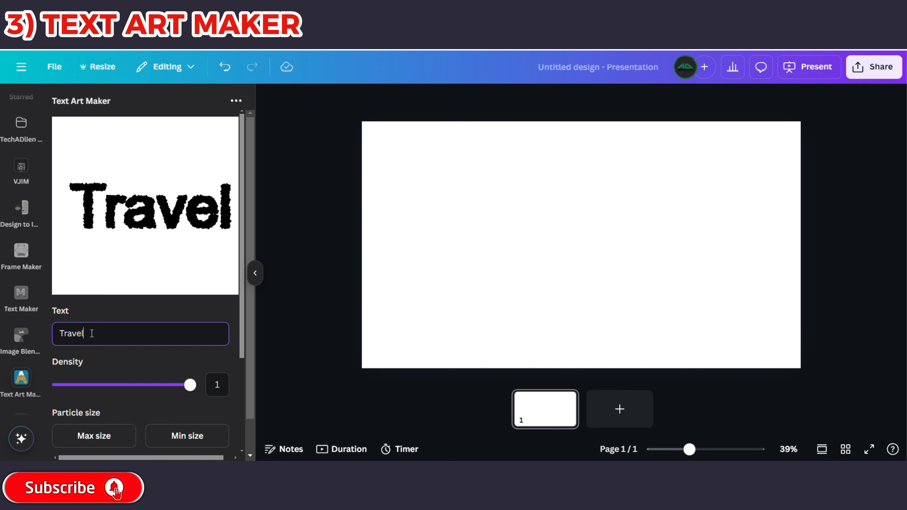
# Load the image file pngwing.com (60).png as the particle image for the Travel text.
pyautogui.scroll(-3, 92, 333)
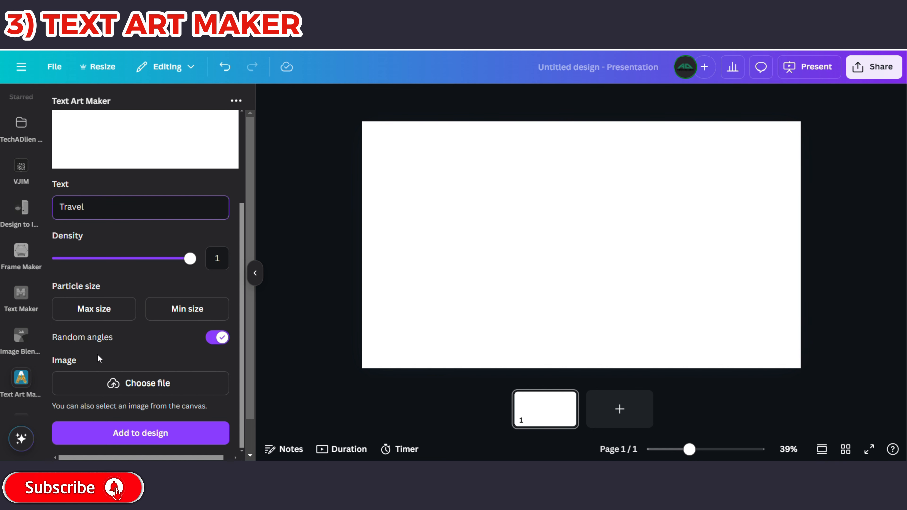
pyautogui.click(111, 384)
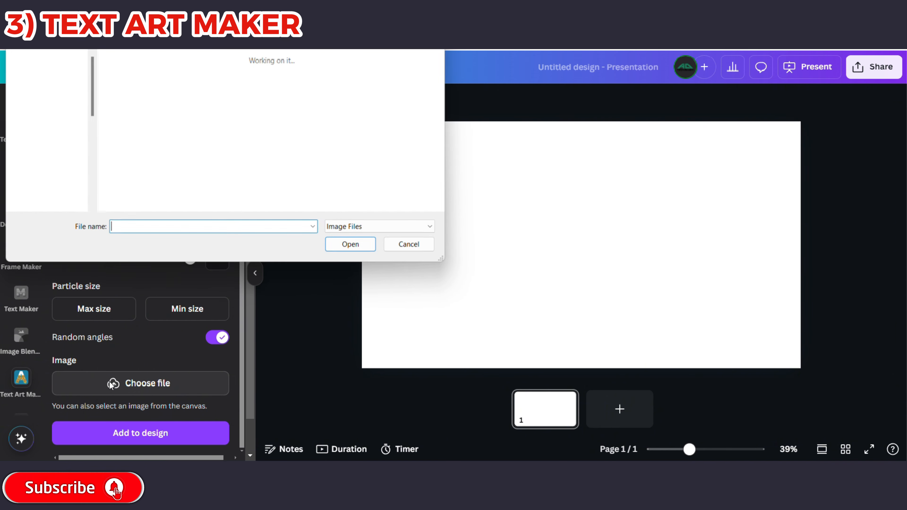
pyautogui.scroll(-5, 243, 162)
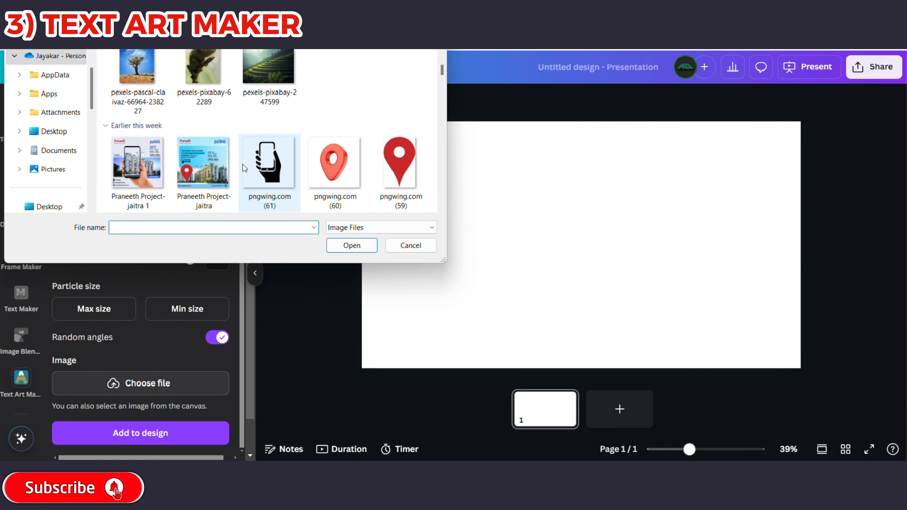
pyautogui.click(328, 165)
pyautogui.click(346, 245)
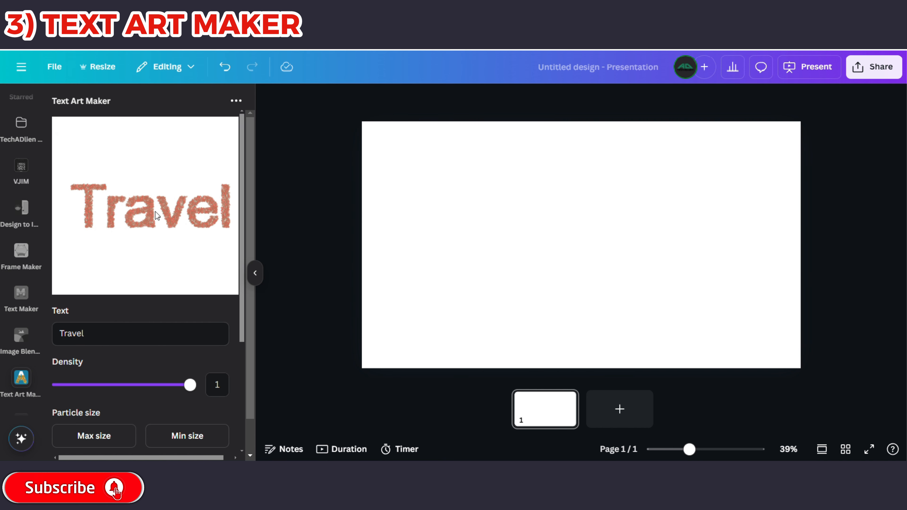
# Set the text art's particle size to a maximum of 4.4 and a minimum of 1.
pyautogui.scroll(-3, 151, 229)
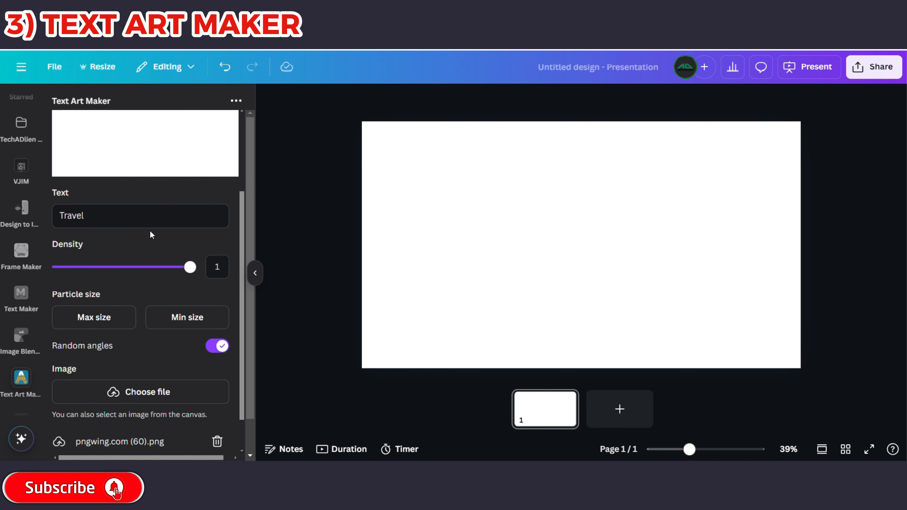
pyautogui.click(84, 320)
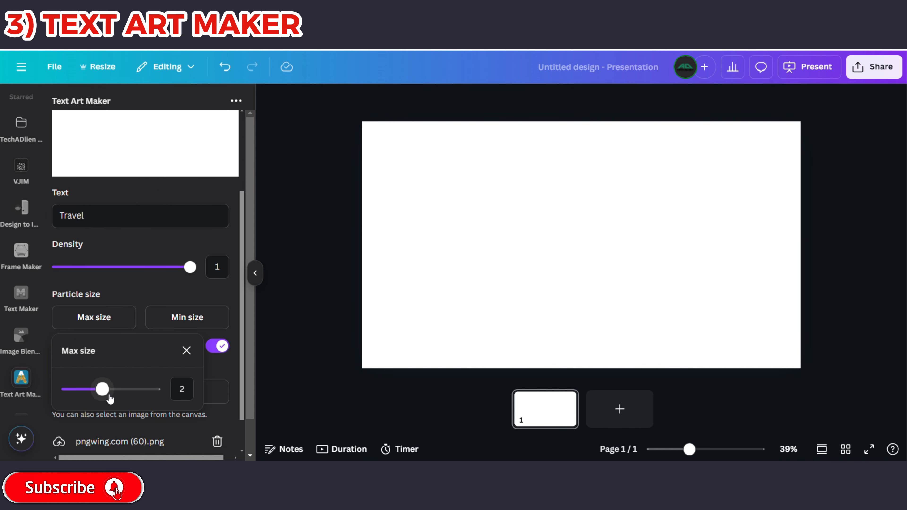
pyautogui.moveTo(102, 389); pyautogui.dragTo(146, 393)
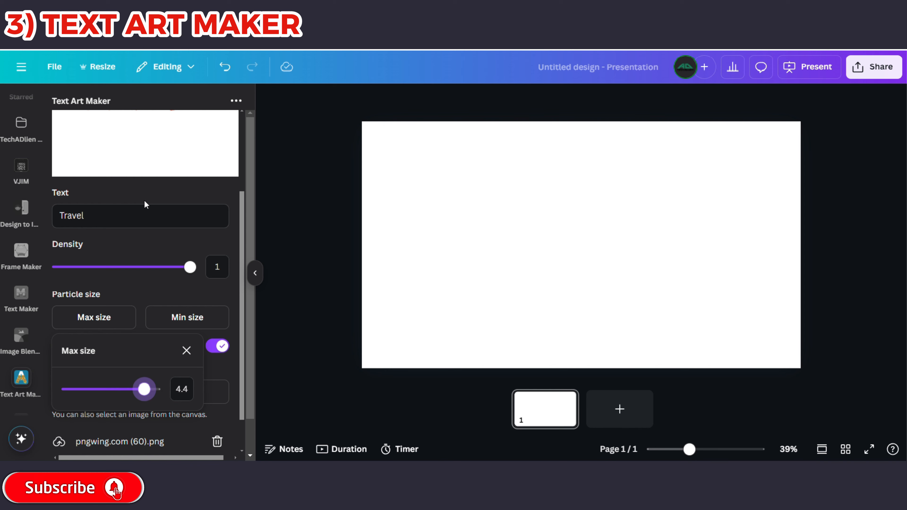
pyautogui.click(182, 320)
pyautogui.moveTo(113, 389); pyautogui.dragTo(154, 389)
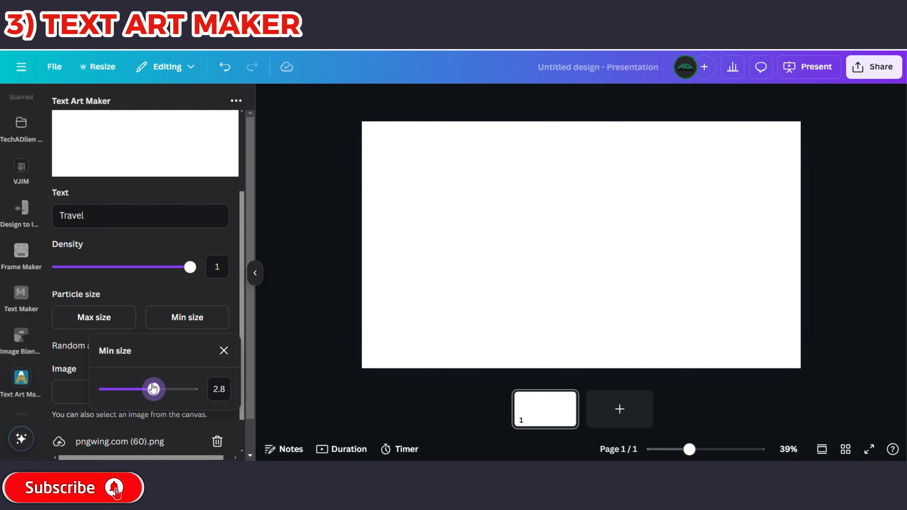
pyautogui.scroll(-5, 146, 250)
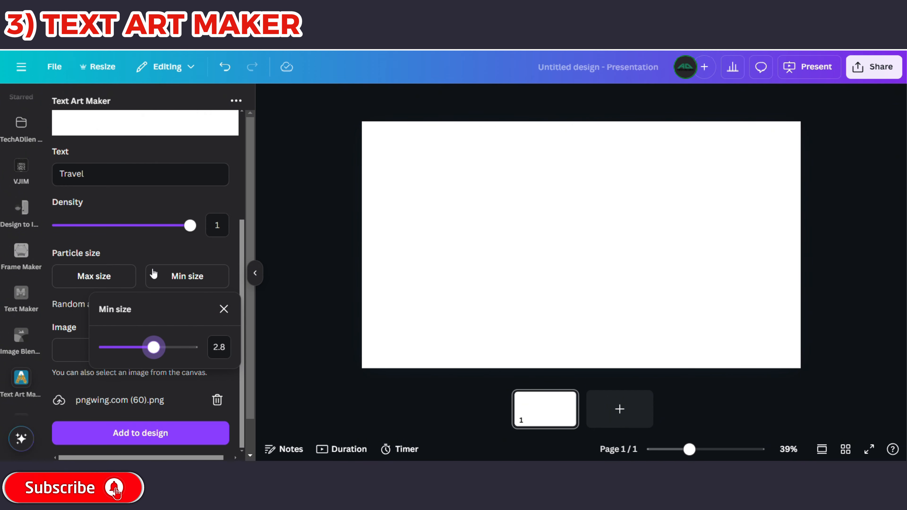
pyautogui.moveTo(153, 352); pyautogui.dragTo(120, 352)
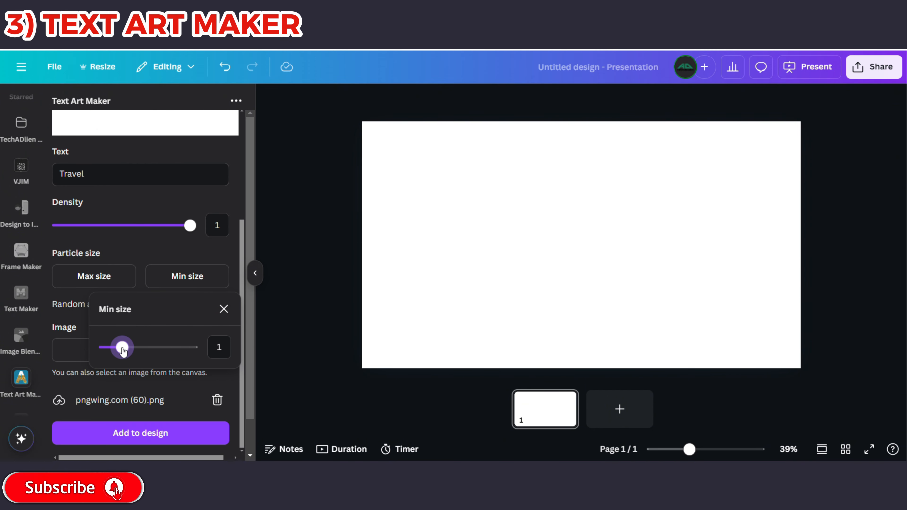
pyautogui.click(149, 202)
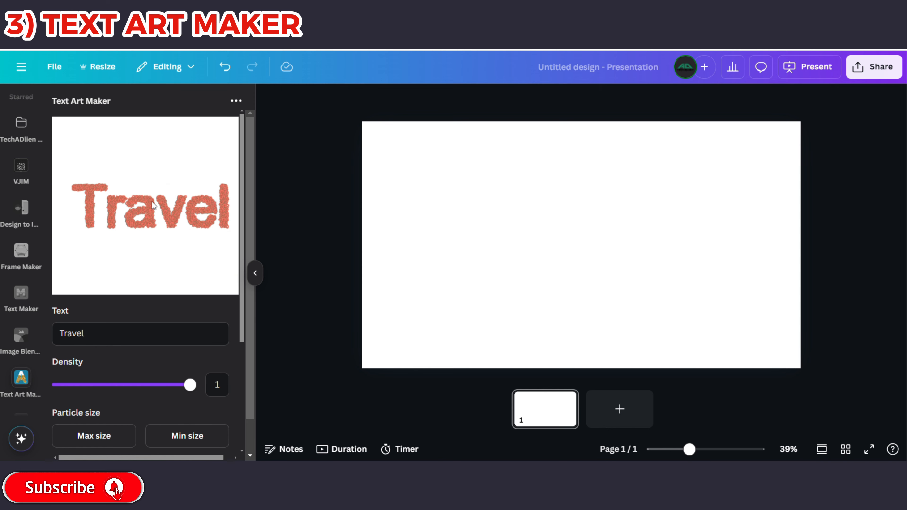
# Add the finished Travel text art to the design page.
pyautogui.scroll(2, 148, 252)
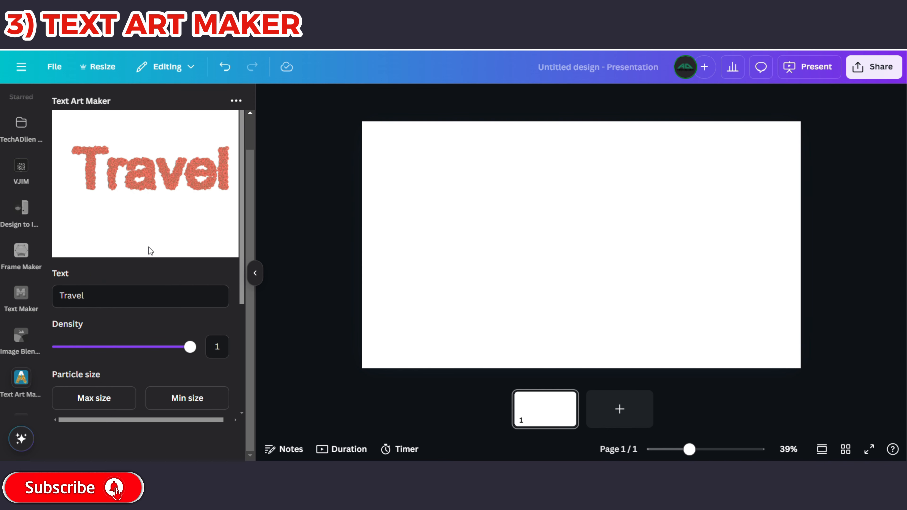
pyautogui.scroll(-5, 149, 247)
pyautogui.click(165, 397)
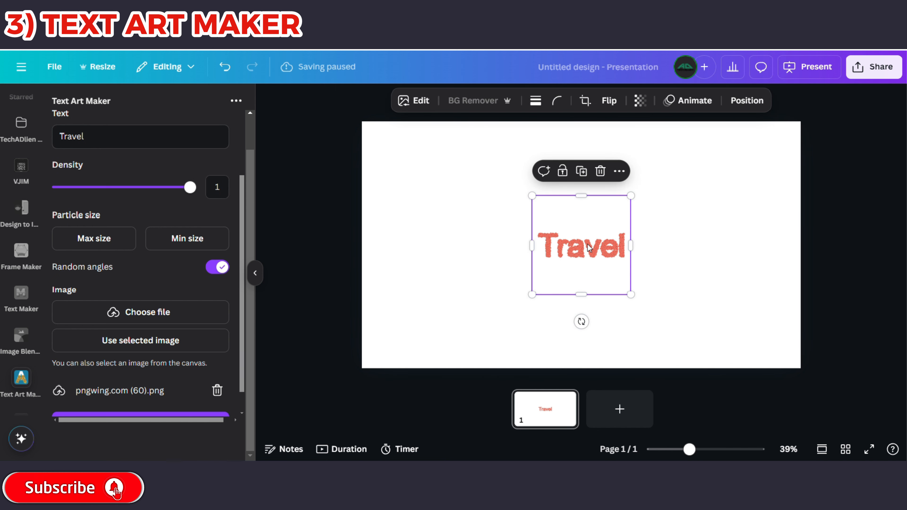
# Crop the empty space around the Travel text art and enlarge it to nearly the full width of the page.
pyautogui.moveTo(534, 247); pyautogui.dragTo(413, 268)
pyautogui.moveTo(631, 196); pyautogui.dragTo(739, 147)
pyautogui.moveTo(574, 292)
pyautogui.mouseDown()
pyautogui.moveTo(575, 334)
pyautogui.moveTo(575, 277)
pyautogui.mouseUp()
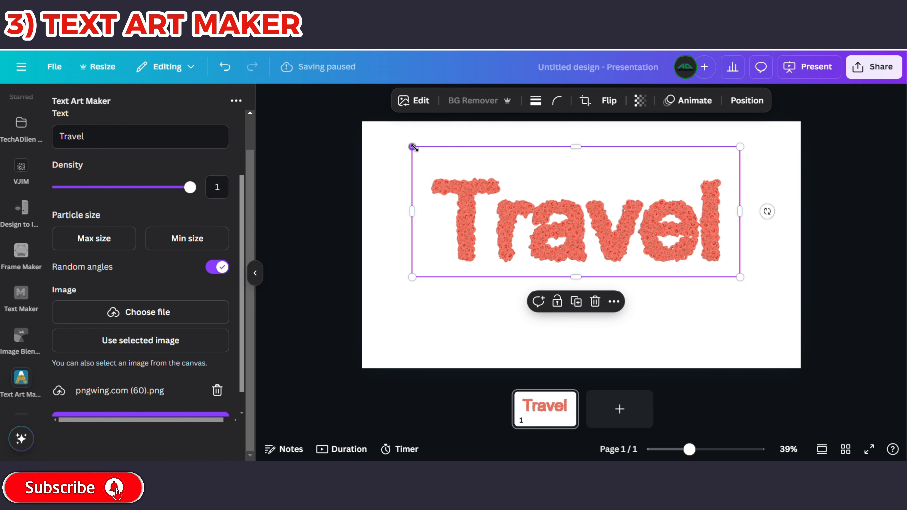
pyautogui.moveTo(412, 147); pyautogui.dragTo(362, 126)
pyautogui.moveTo(524, 229); pyautogui.dragTo(544, 267)
pyautogui.click(445, 351)
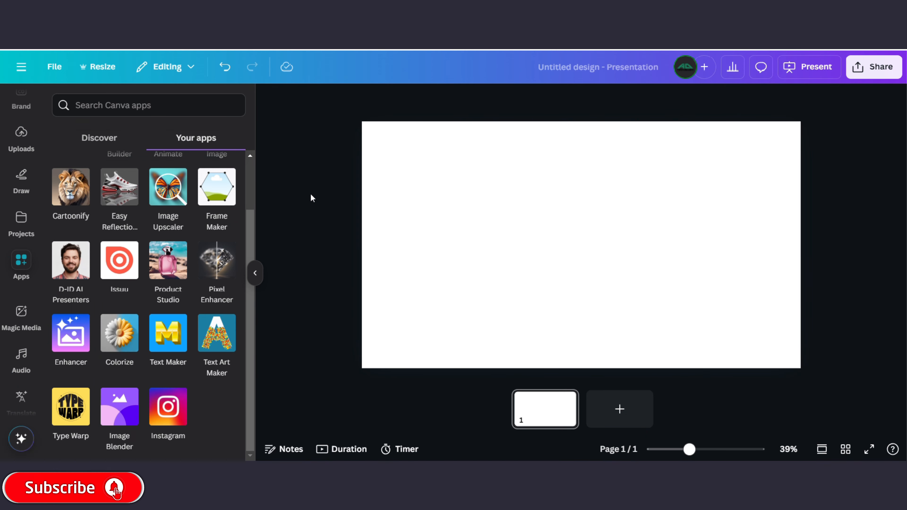
# Open Frame Maker and reshape the triangle into a four-sided frame by adding an upper point and moving the apex outward.
pyautogui.click(214, 197)
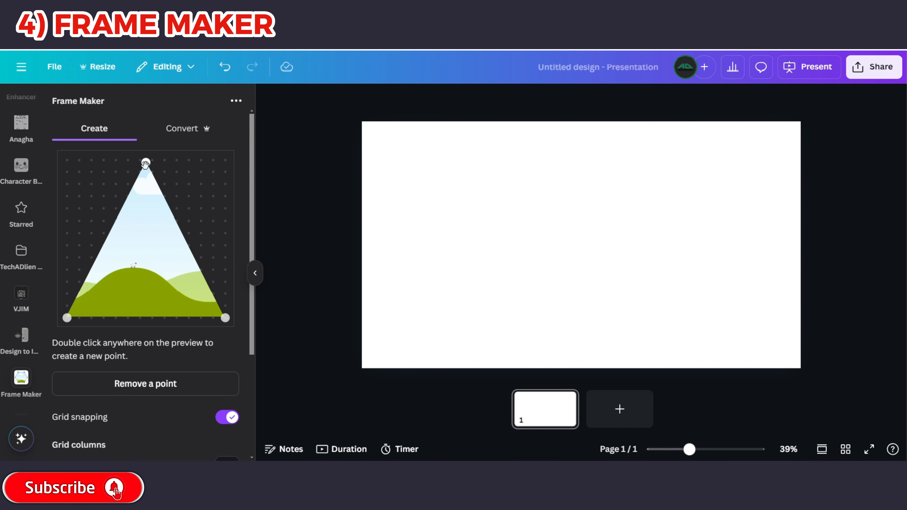
pyautogui.doubleClick(201, 165)
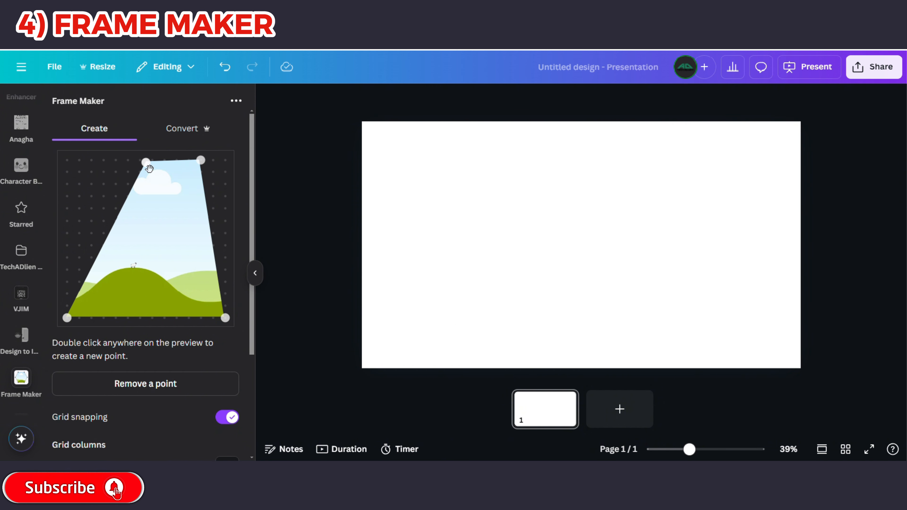
pyautogui.moveTo(146, 162); pyautogui.dragTo(78, 160)
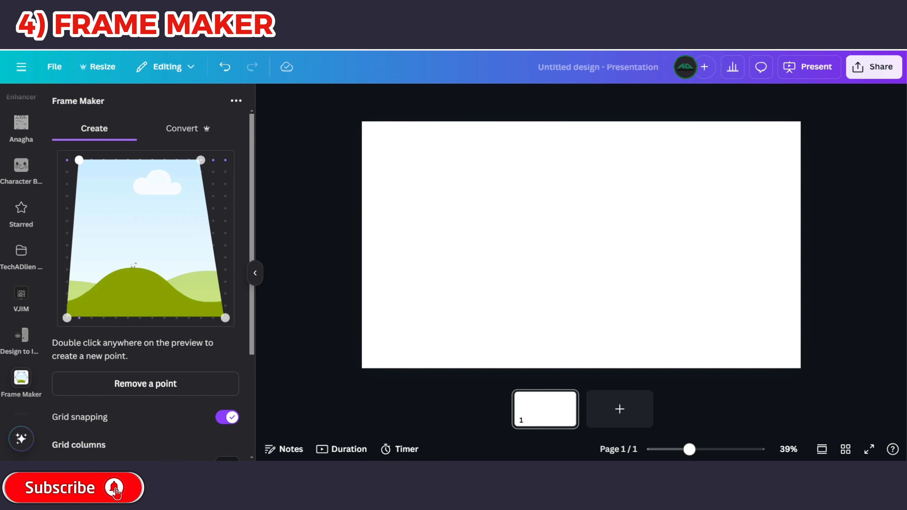
# Indent one side of the four-sided frame shape with a new point, and remove that point again.
pyautogui.doubleClick(208, 229)
pyautogui.moveTo(210, 231); pyautogui.dragTo(177, 245)
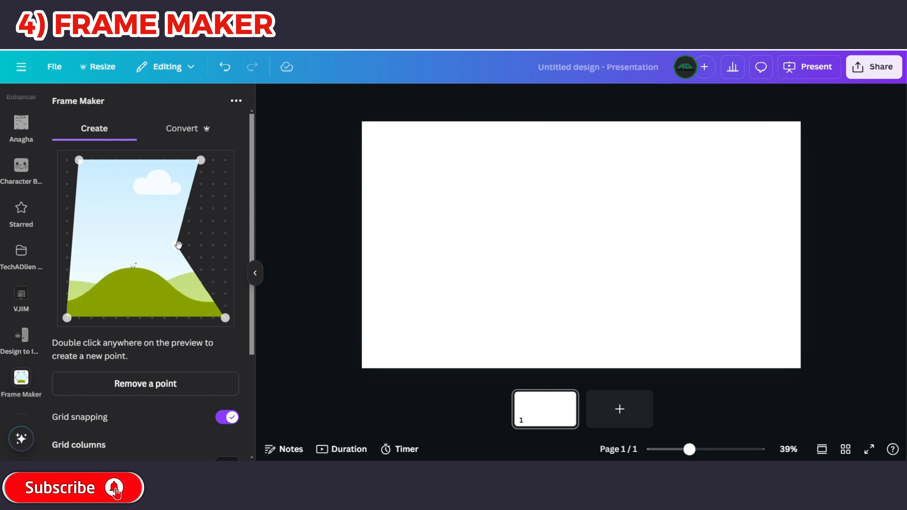
pyautogui.click(164, 384)
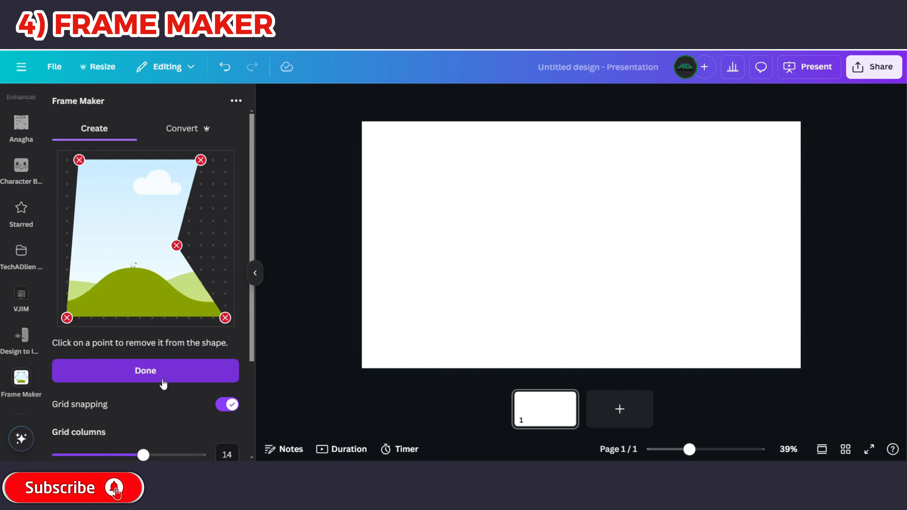
pyautogui.click(177, 246)
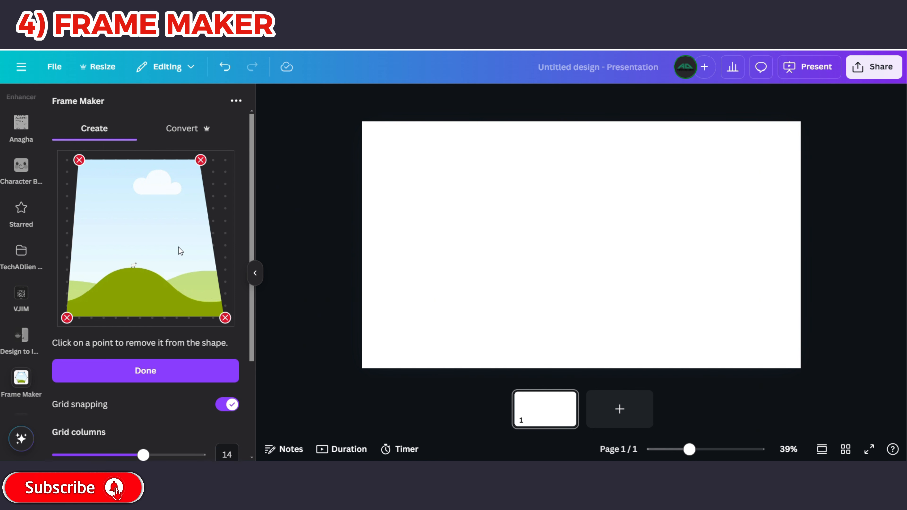
pyautogui.click(148, 372)
# Set the frame grid to 15 columns, leaving grid snapping on.
pyautogui.scroll(-1, 168, 272)
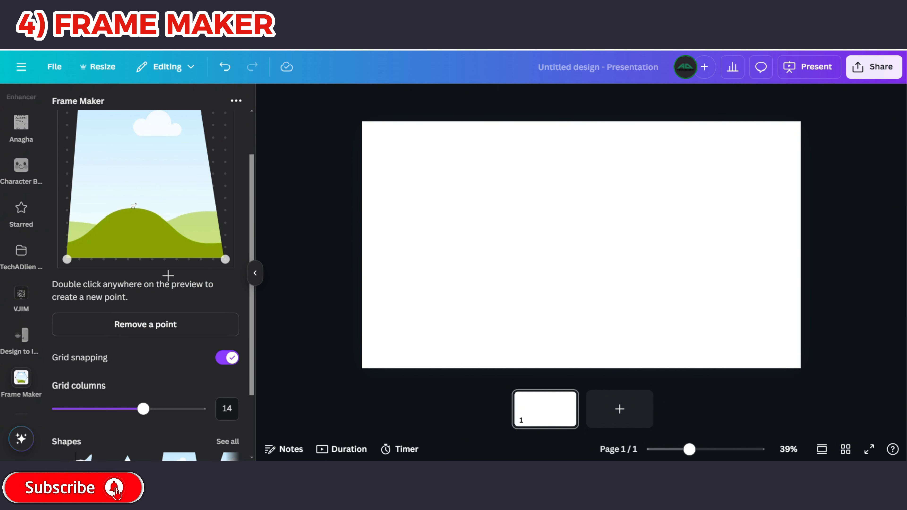
pyautogui.scroll(2, 171, 371)
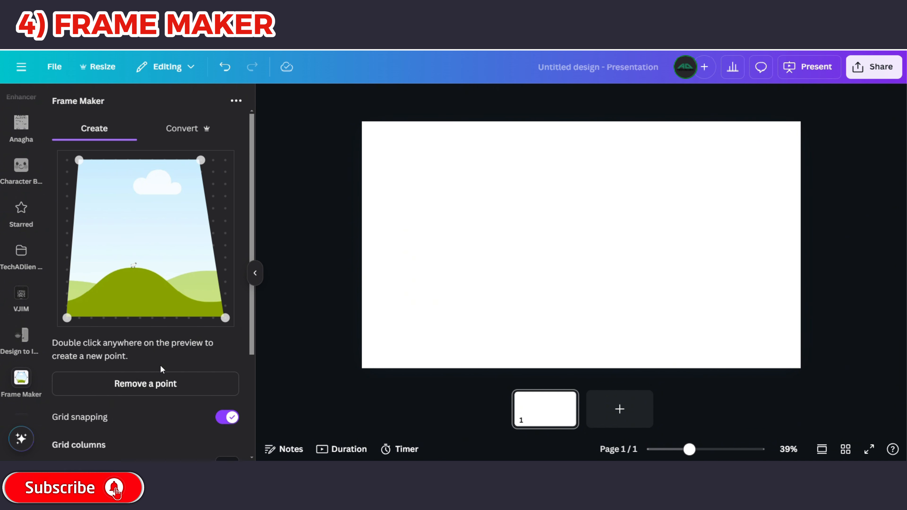
pyautogui.click(231, 419)
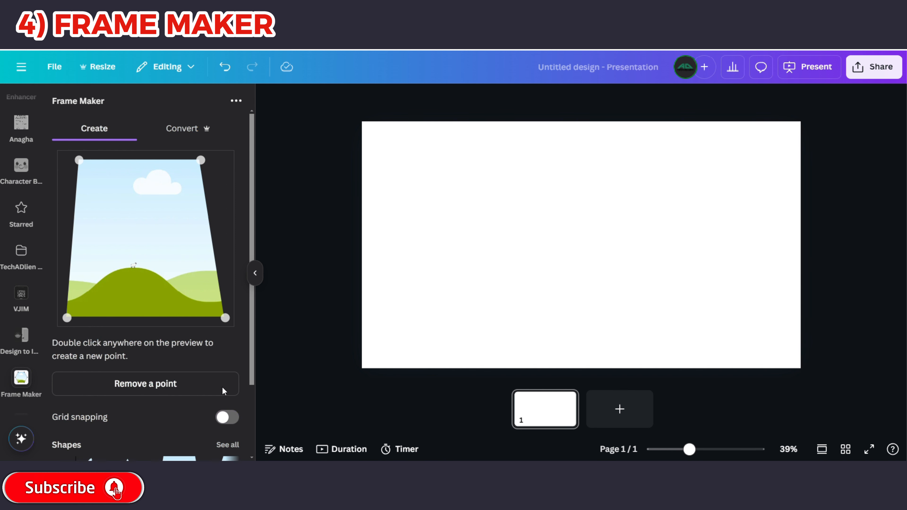
pyautogui.click(224, 419)
pyautogui.scroll(-2, 214, 236)
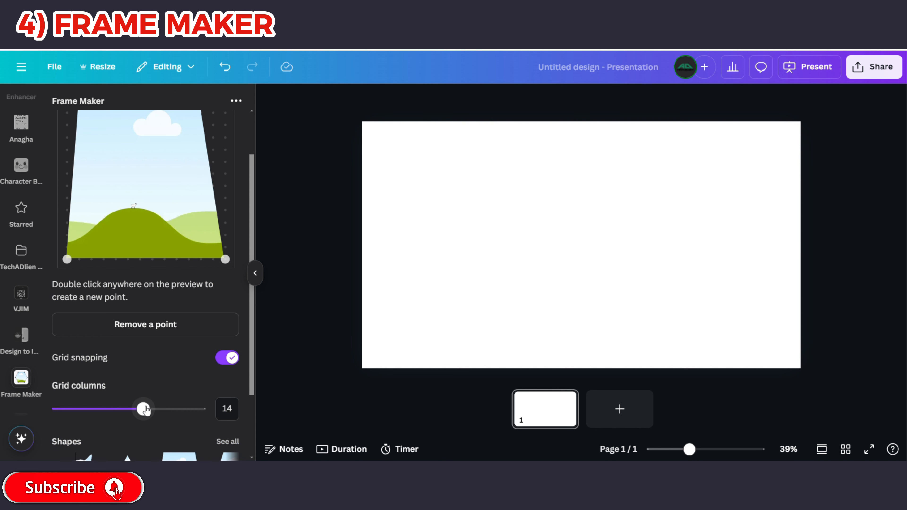
pyautogui.moveTo(146, 410)
pyautogui.mouseDown()
pyautogui.moveTo(114, 410)
pyautogui.moveTo(150, 412)
pyautogui.mouseUp()
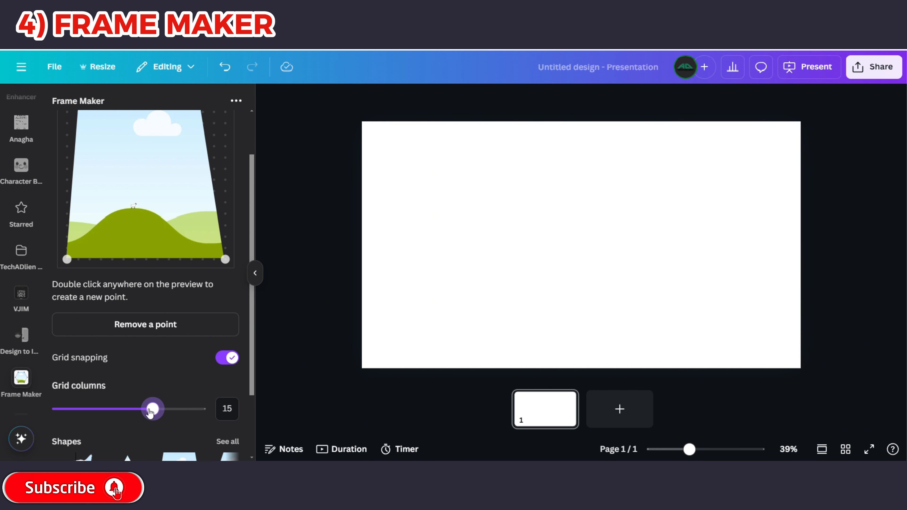
# Replace the custom frame shape with the trapezoid preset from the full shape collection.
pyautogui.scroll(-3, 162, 368)
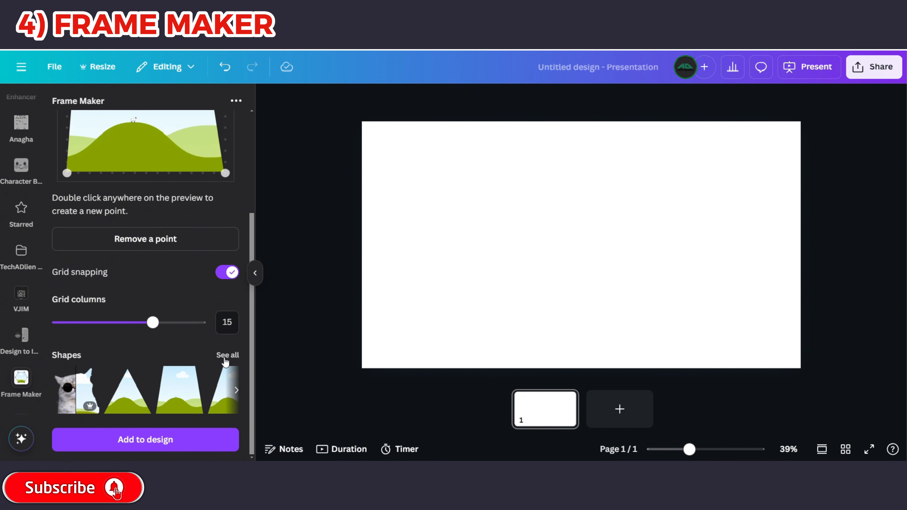
pyautogui.click(225, 355)
pyautogui.scroll(-1, 156, 250)
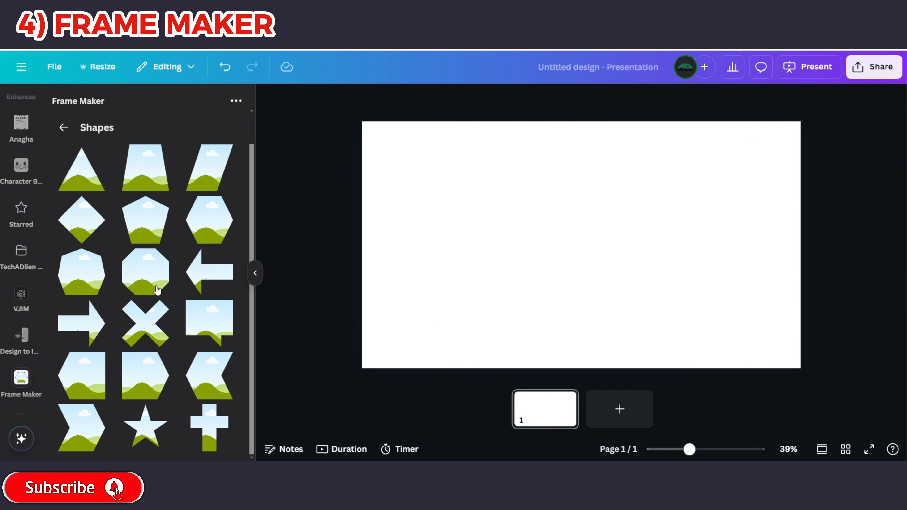
pyautogui.scroll(1, 157, 288)
pyautogui.click(147, 199)
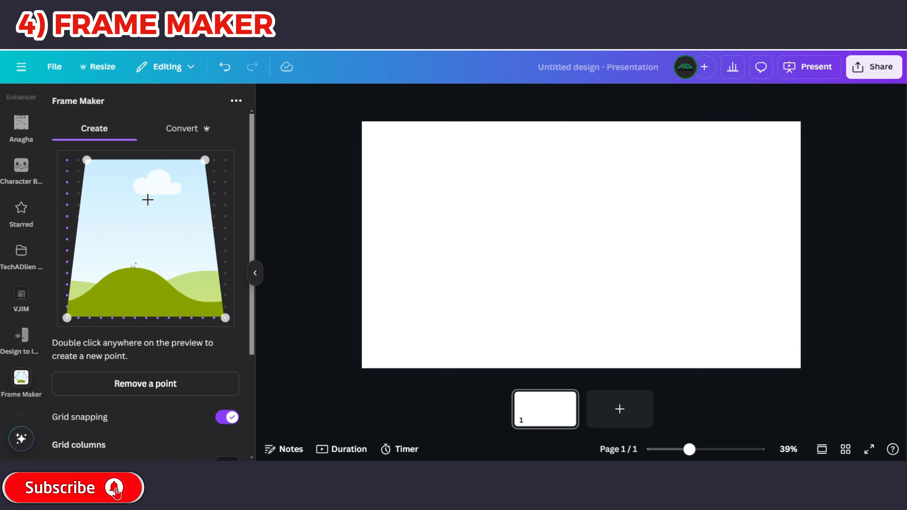
# Add the trapezoid frame to the design page and enlarge it to more than half the page height.
pyautogui.scroll(-5, 157, 321)
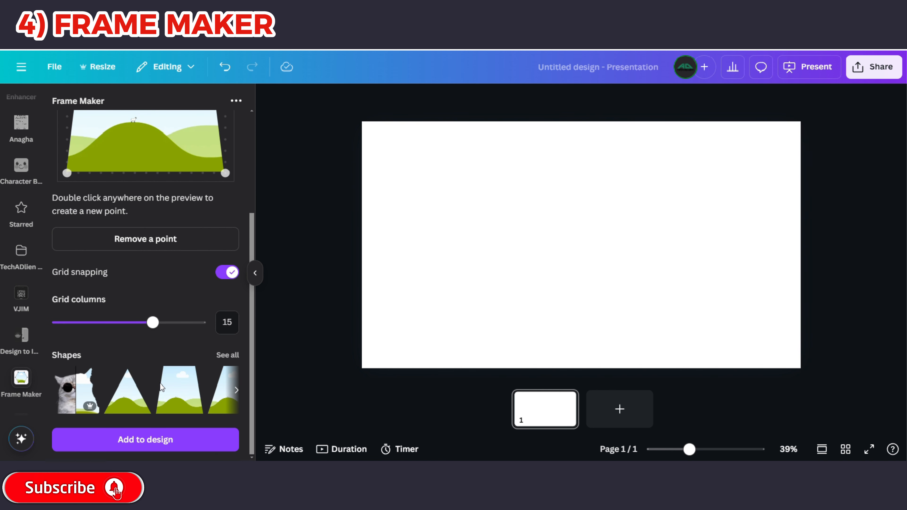
pyautogui.click(167, 445)
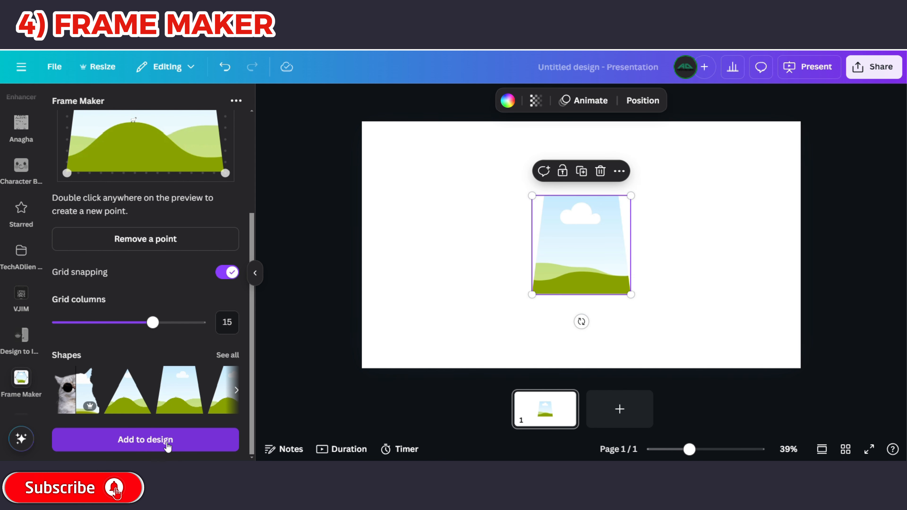
pyautogui.moveTo(532, 295); pyautogui.dragTo(563, 282)
pyautogui.moveTo(566, 281); pyautogui.dragTo(567, 280)
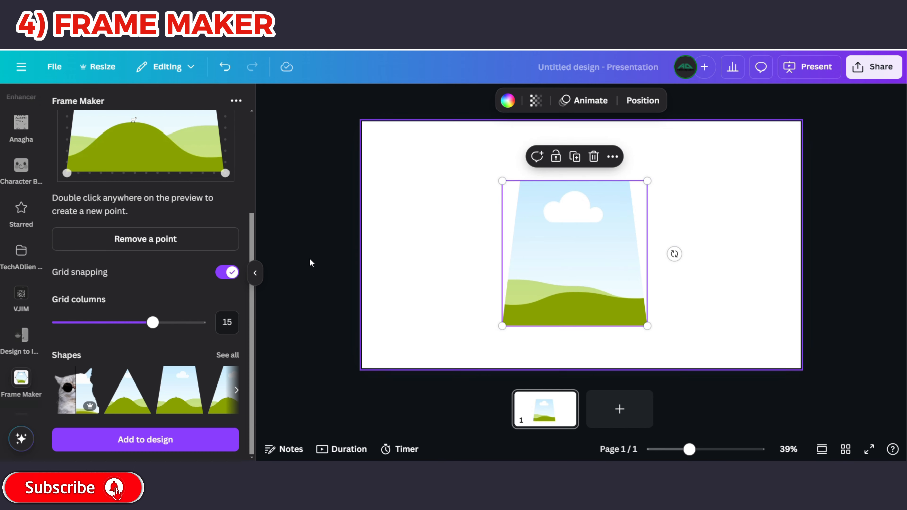
# Fill the trapezoid frame with the photo of a school of fish from the recently used elements.
pyautogui.scroll(5, 20, 178)
pyautogui.scroll(3, 20, 175)
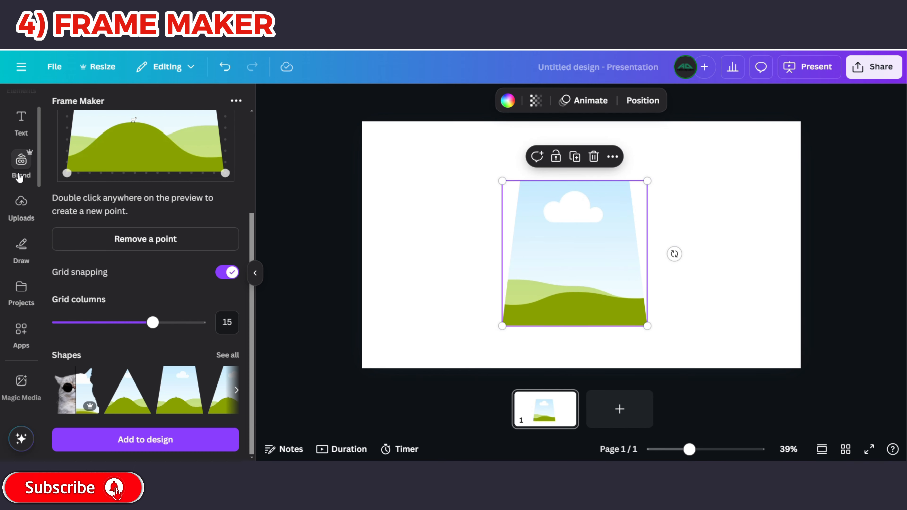
pyautogui.click(22, 152)
pyautogui.moveTo(96, 236); pyautogui.dragTo(569, 277)
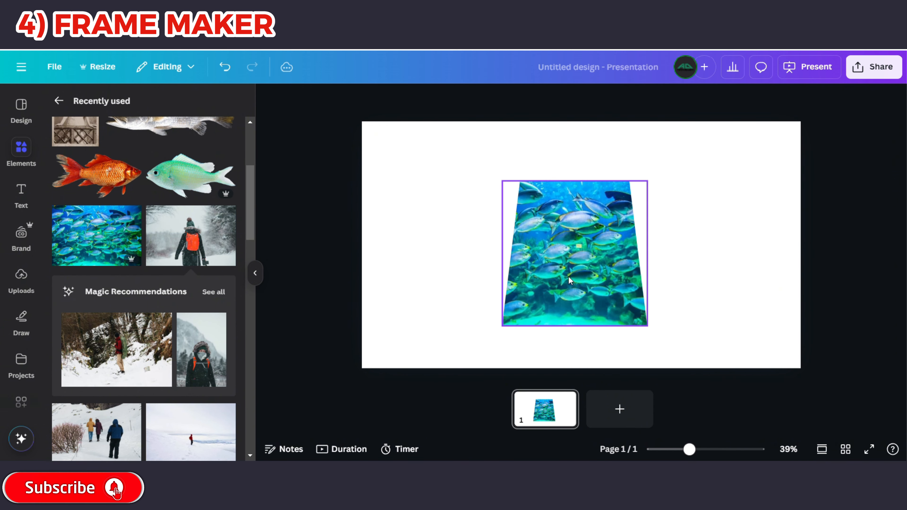
pyautogui.click(453, 317)
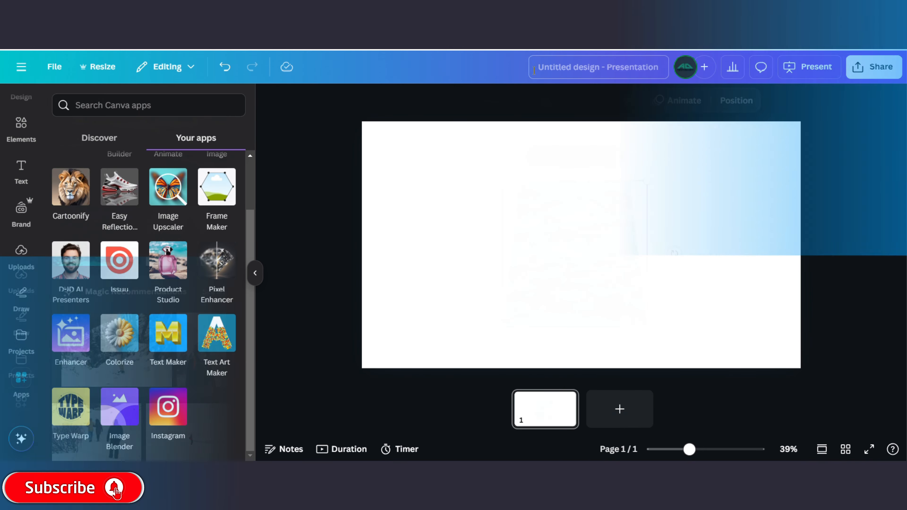
# Open Type Warp from your apps and set the warp text to "Tutorial".
pyautogui.click(79, 413)
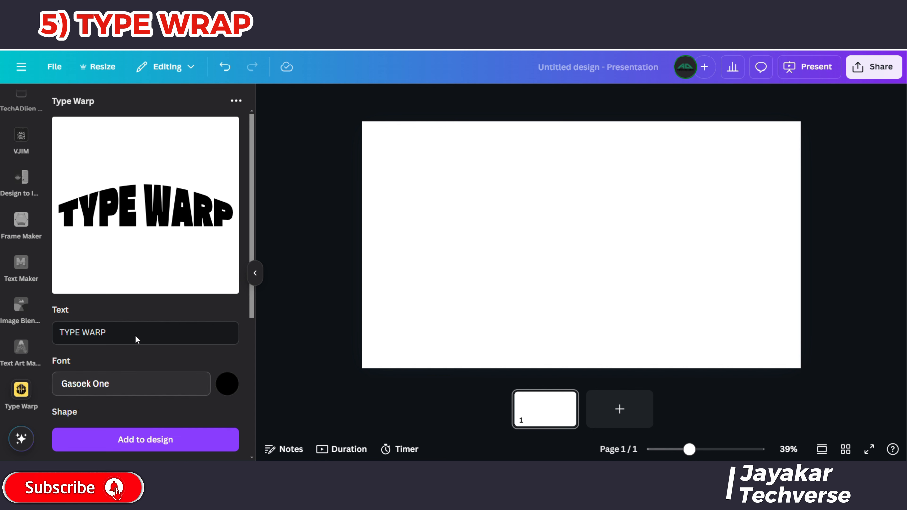
pyautogui.scroll(-1, 139, 330)
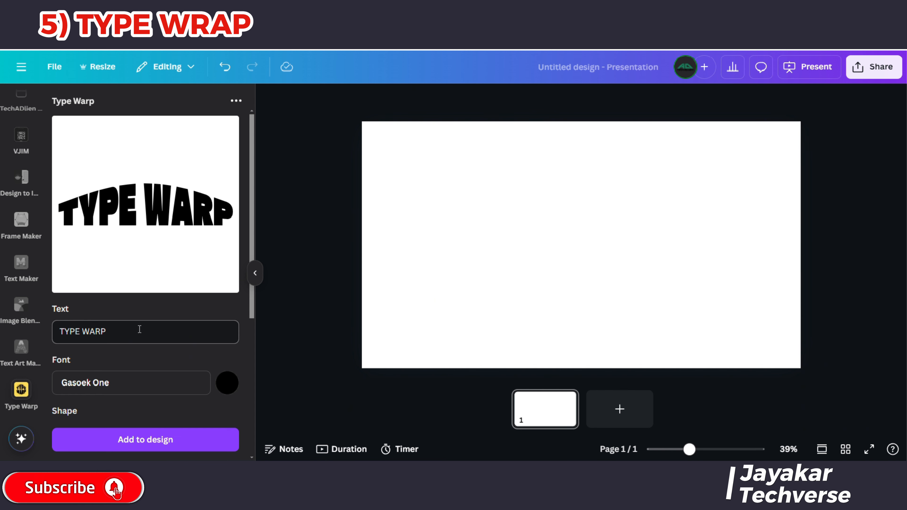
pyautogui.scroll(-2, 139, 330)
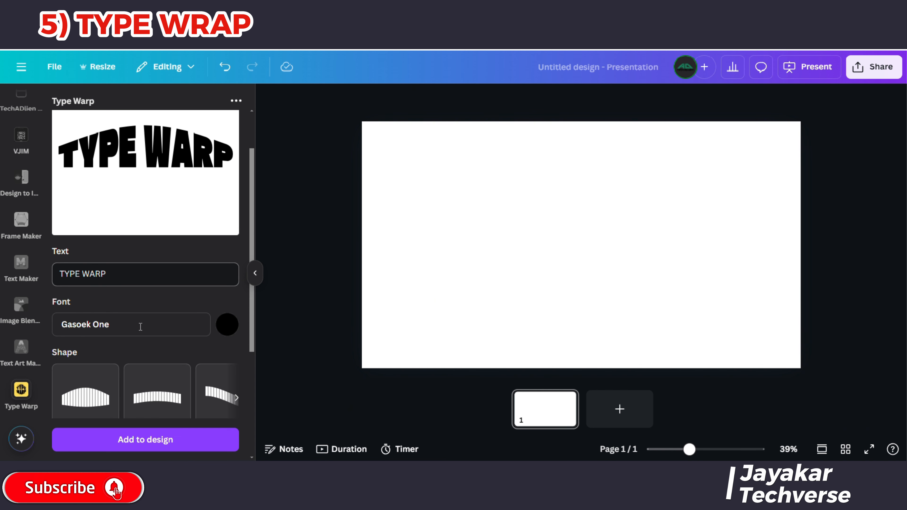
pyautogui.click(162, 274)
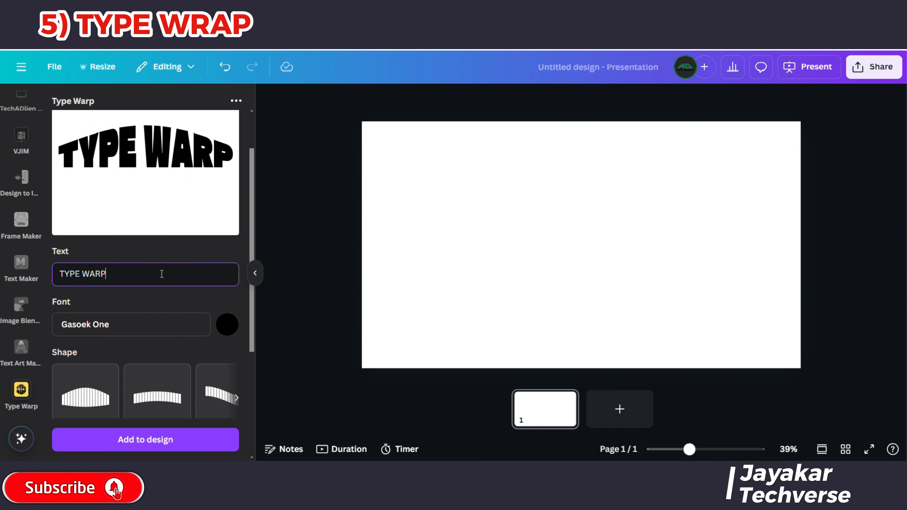
pyautogui.hotkey('ctrl', 'a')
pyautogui.write('Tutorial')
# Browse the fonts available for the warped text and return to the Type Warp settings.
pyautogui.click(124, 325)
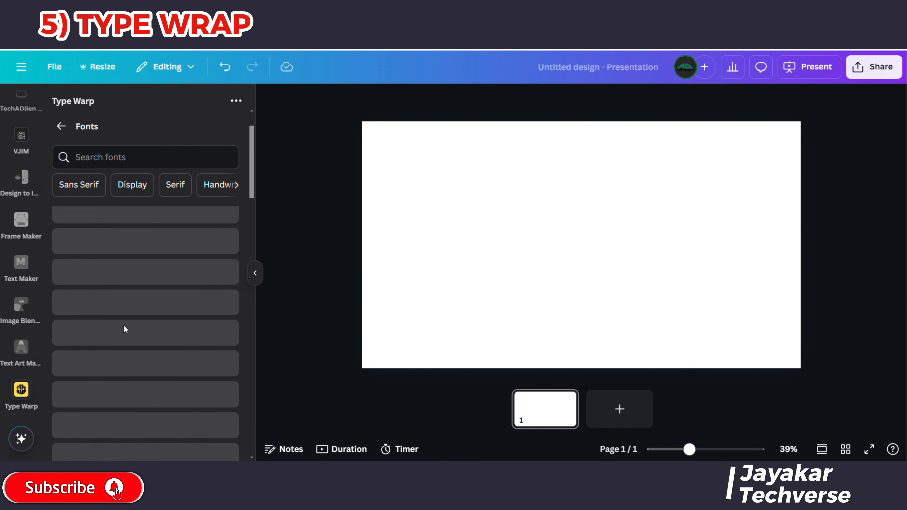
pyautogui.scroll(-4, 138, 285)
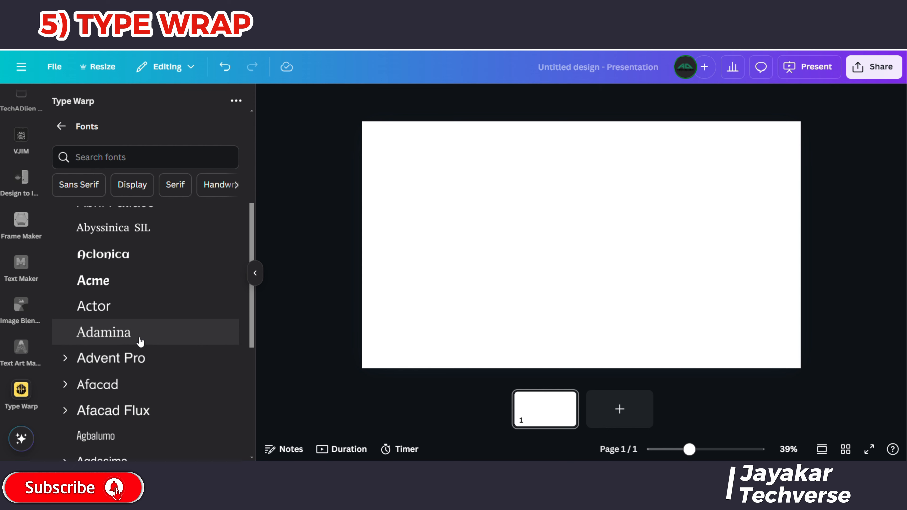
pyautogui.scroll(3, 140, 340)
pyautogui.scroll(4, 141, 343)
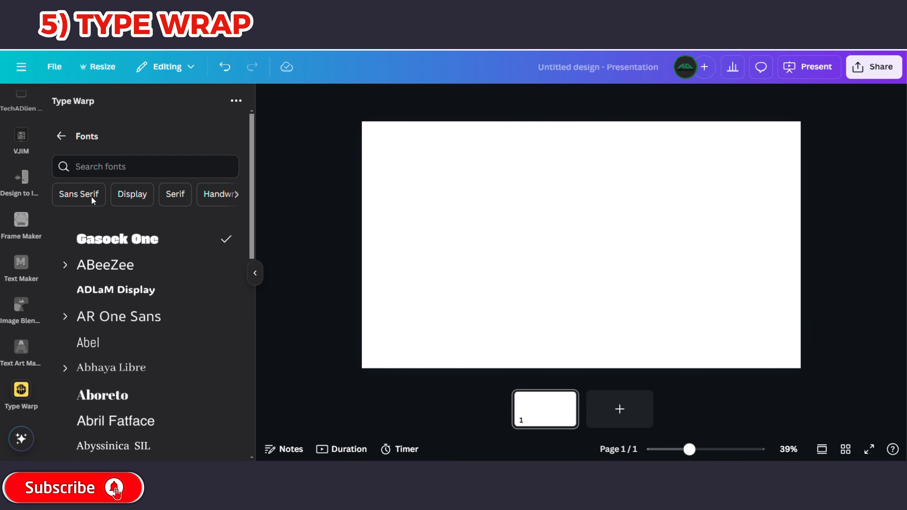
pyautogui.click(60, 134)
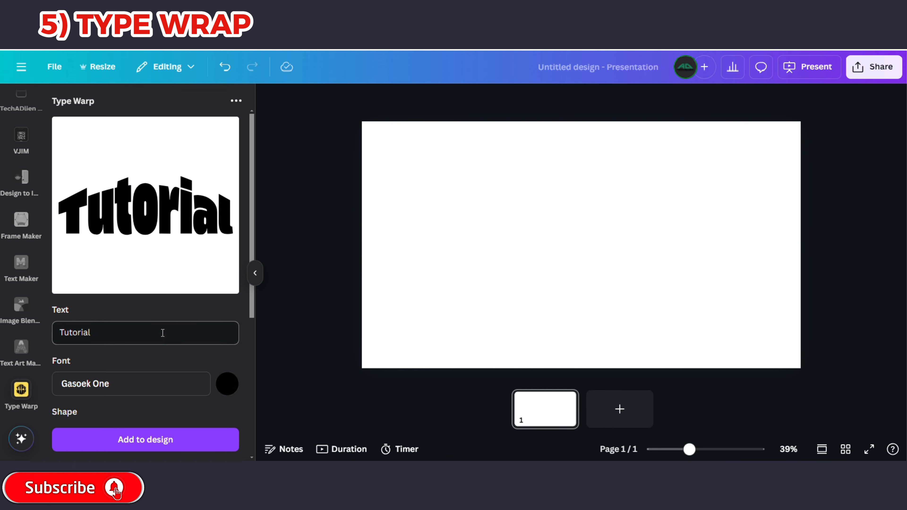
# Try the even arch and the descending curve as warp shapes for the Tutorial text.
pyautogui.scroll(-1, 163, 331)
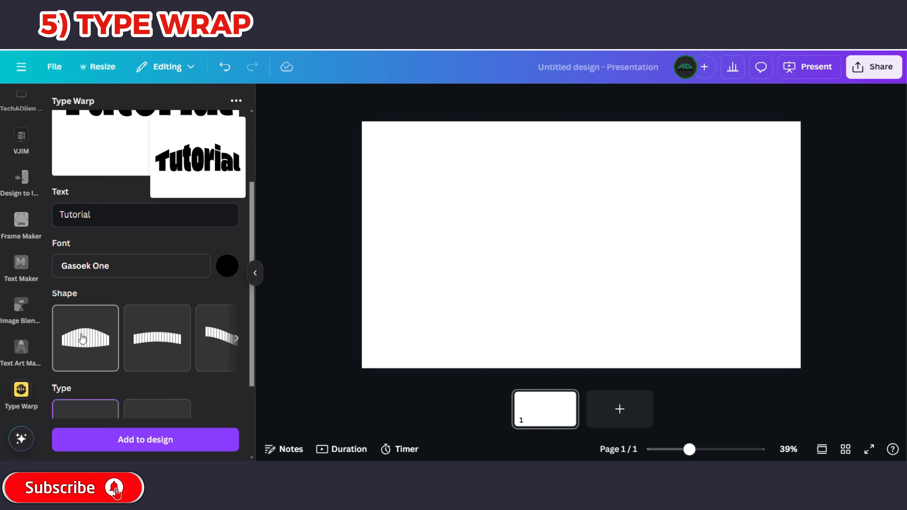
pyautogui.click(156, 343)
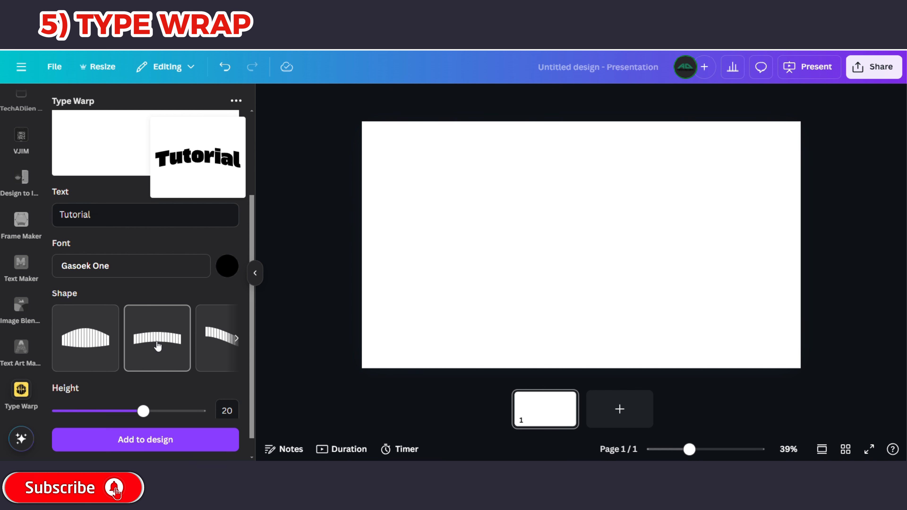
pyautogui.click(209, 340)
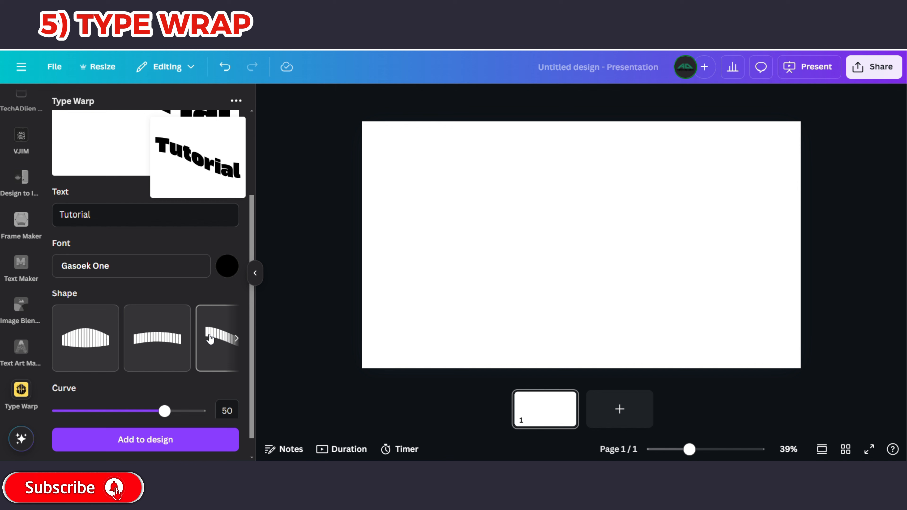
# Apply the wave shape to the Tutorial text and select its second, mirrored wave type.
pyautogui.click(236, 338)
pyautogui.click(146, 345)
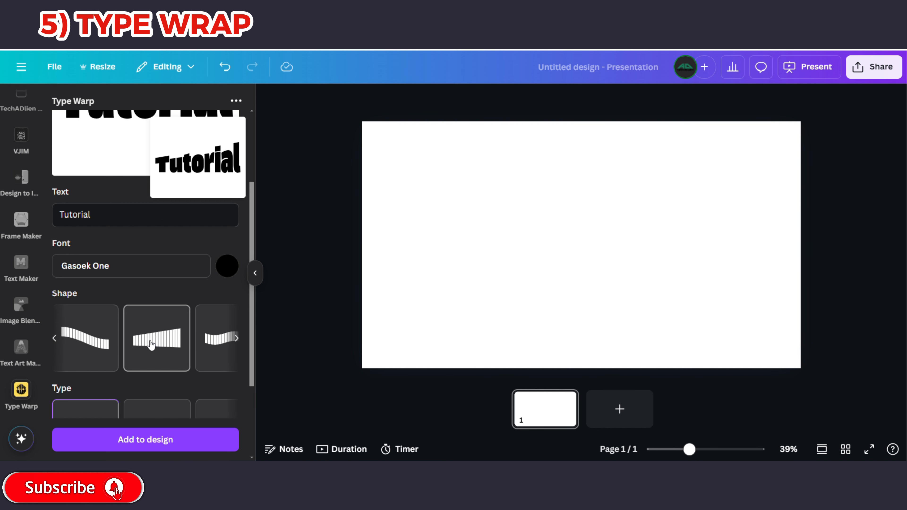
pyautogui.click(210, 339)
pyautogui.click(186, 352)
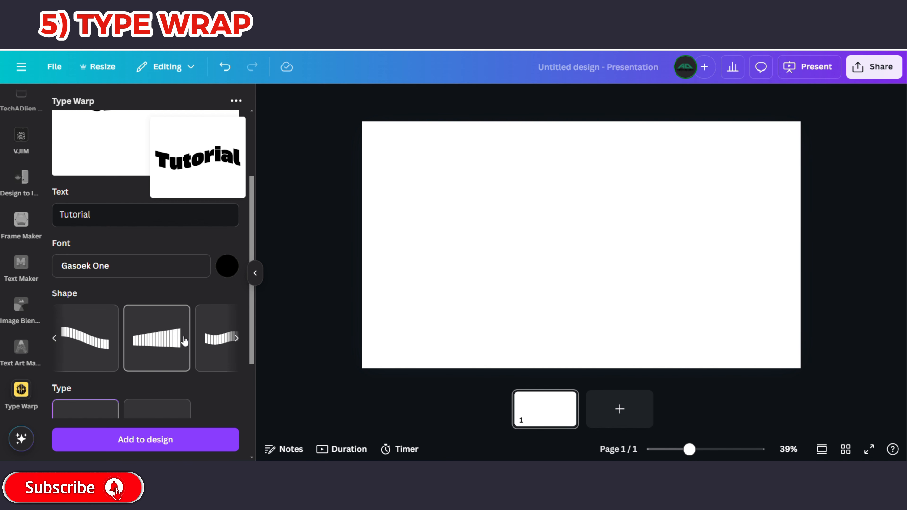
pyautogui.scroll(-2, 186, 352)
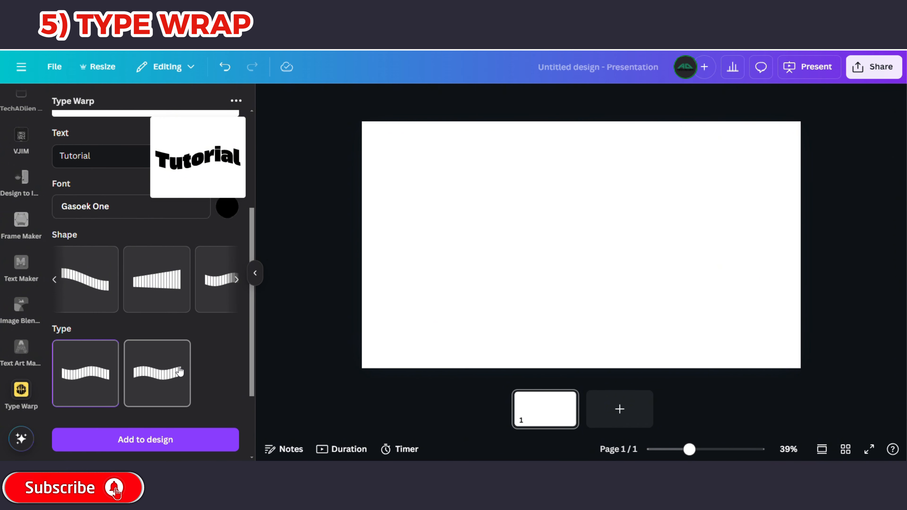
pyautogui.click(155, 384)
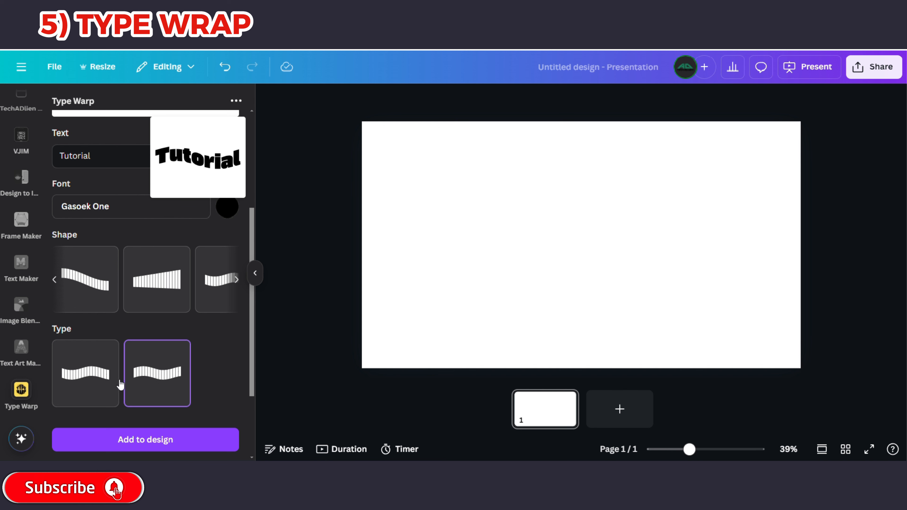
# Switch the Tutorial text back to the first wave type and set Waves to 28.
pyautogui.click(95, 381)
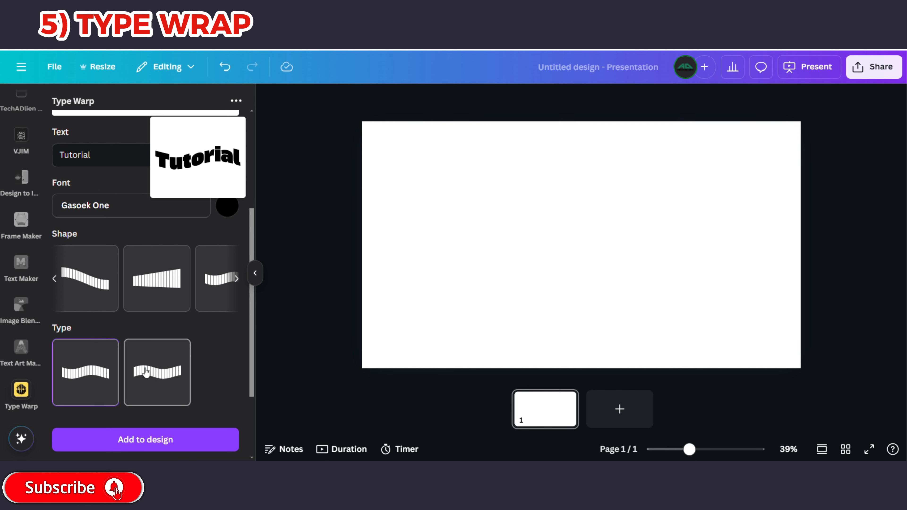
pyautogui.scroll(-3, 145, 372)
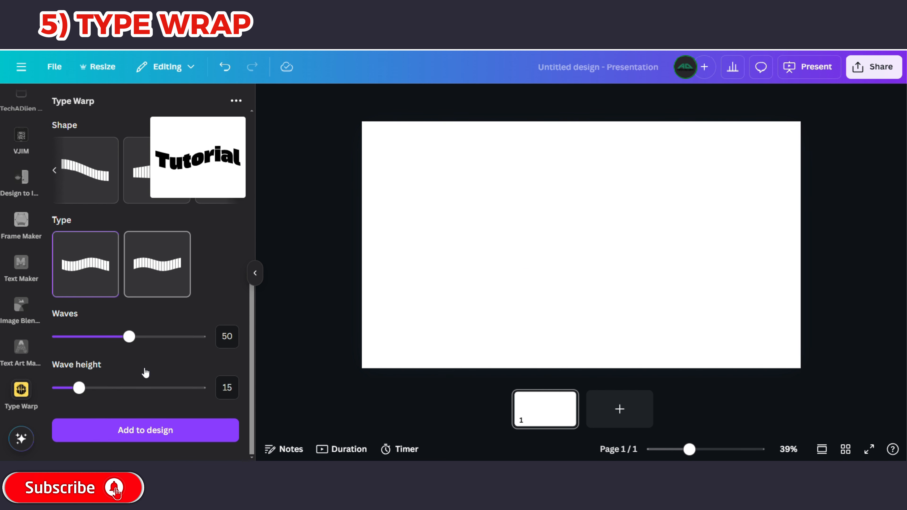
pyautogui.click(129, 337)
pyautogui.moveTo(129, 337); pyautogui.dragTo(87, 336)
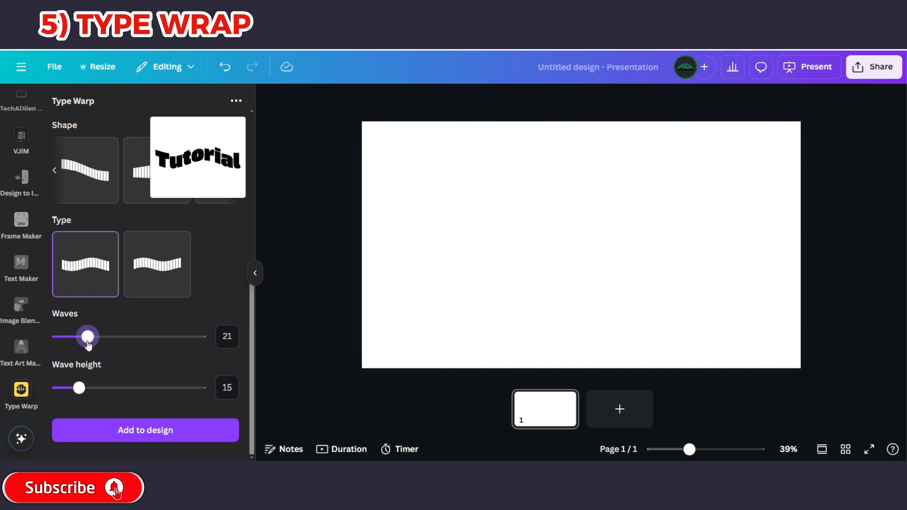
# Try lime for the warped Tutorial text and settle on the green from the color palette.
pyautogui.scroll(5, 224, 336)
pyautogui.click(226, 335)
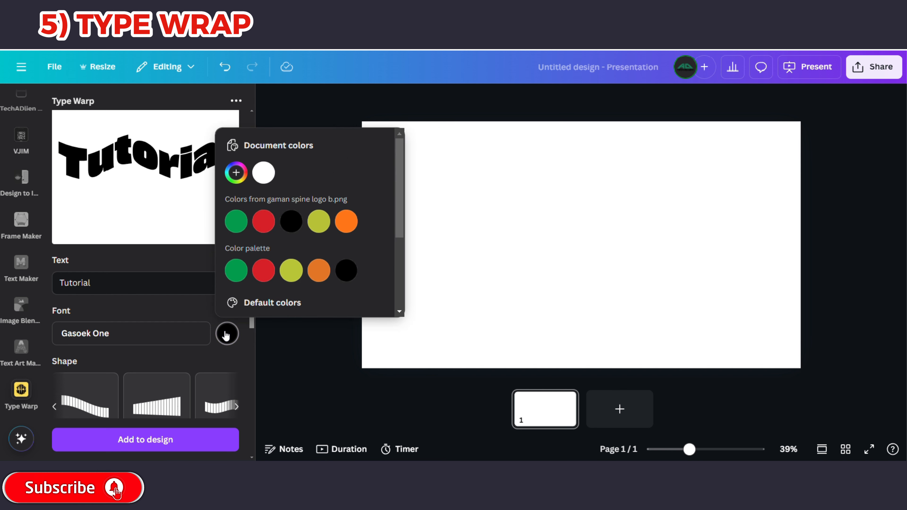
pyautogui.click(291, 271)
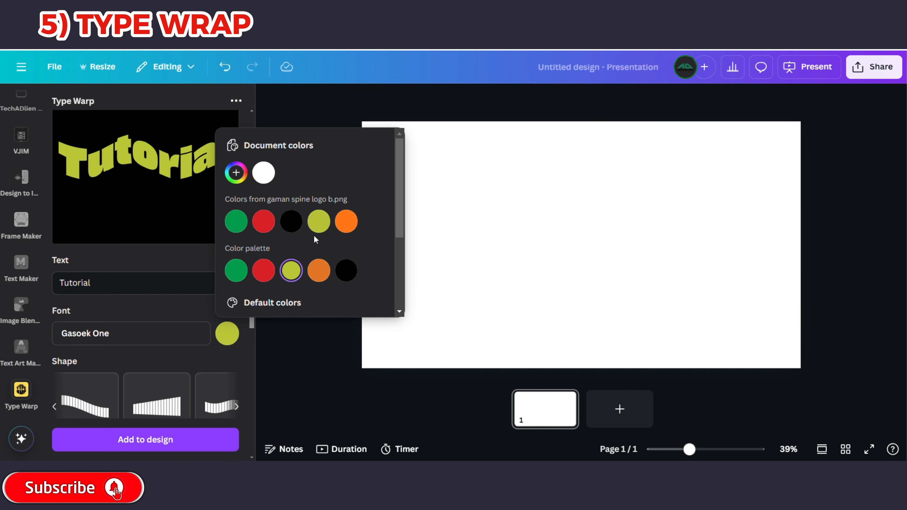
pyautogui.click(236, 271)
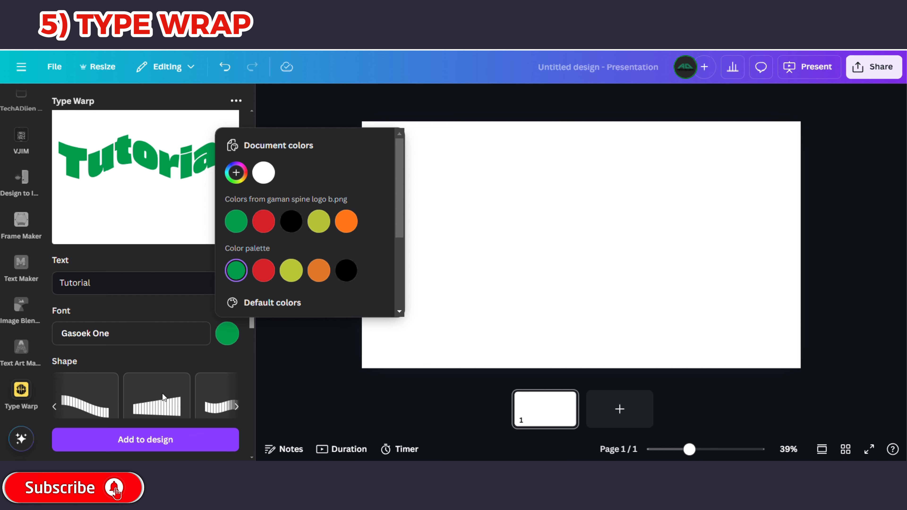
pyautogui.click(149, 443)
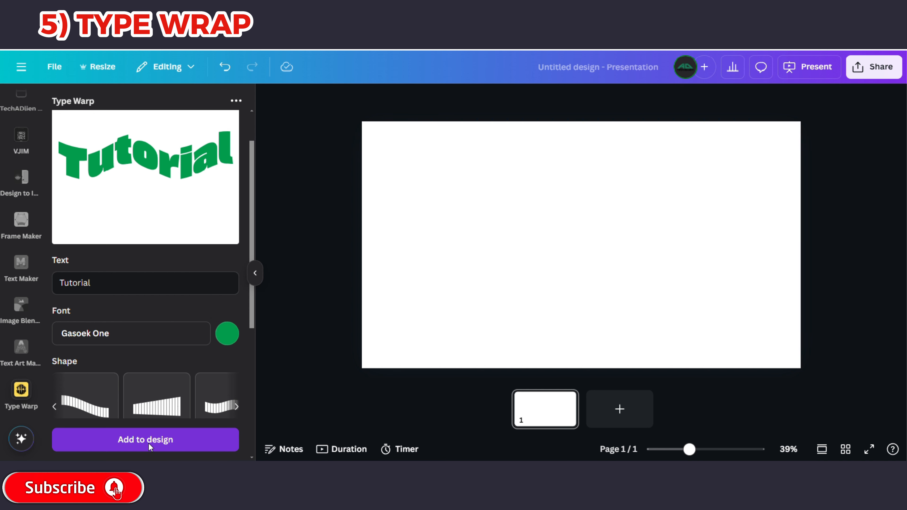
# Add the warped Tutorial text to the design and enlarge it on the page.
pyautogui.scroll(-5, 148, 443)
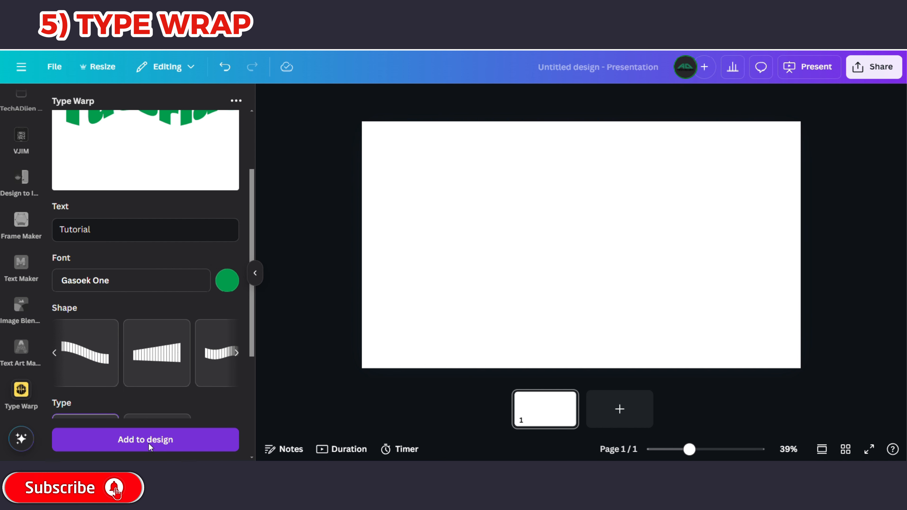
pyautogui.click(155, 431)
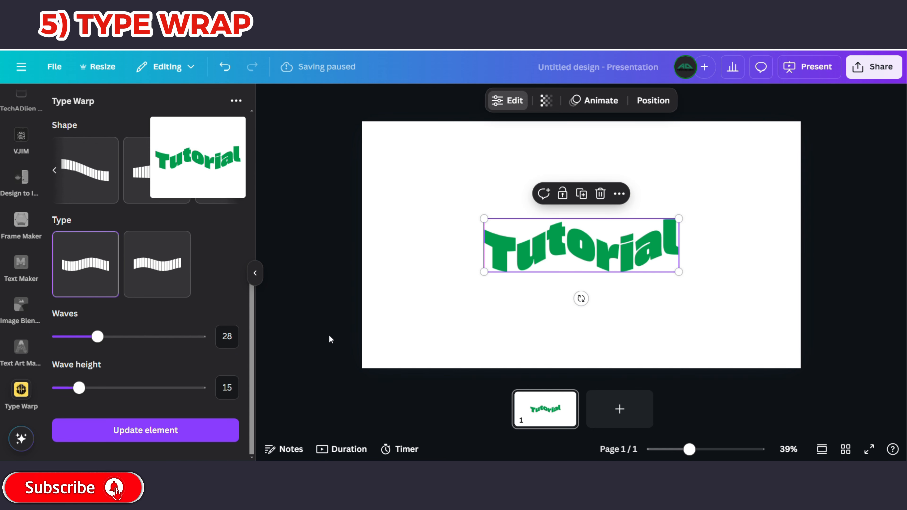
pyautogui.moveTo(483, 273); pyautogui.dragTo(411, 292)
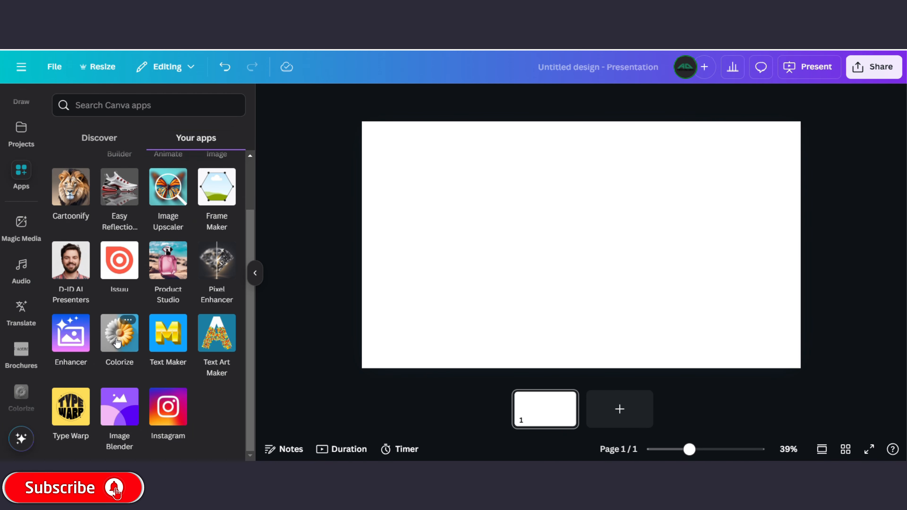
# Open the Colorize app, add the vintage baby photo from the recently used elements, and place a copy beside it.
pyautogui.click(118, 342)
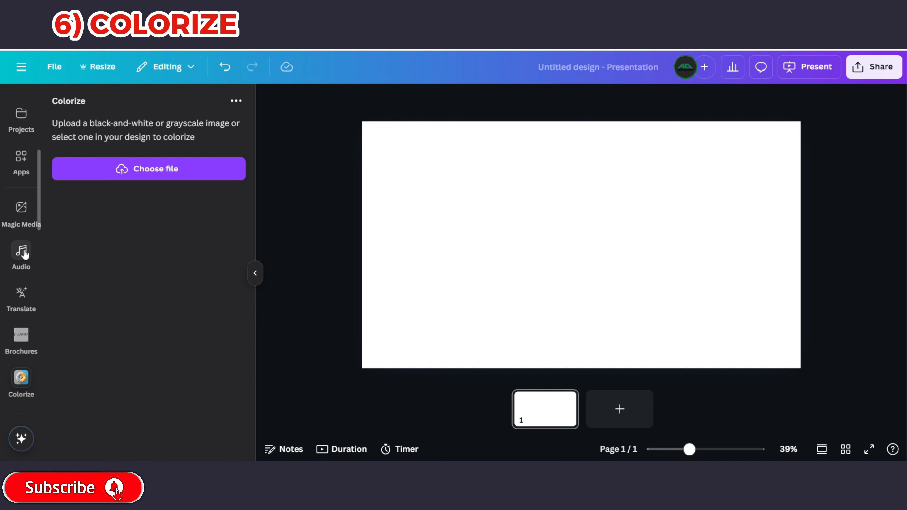
pyautogui.scroll(5, 24, 254)
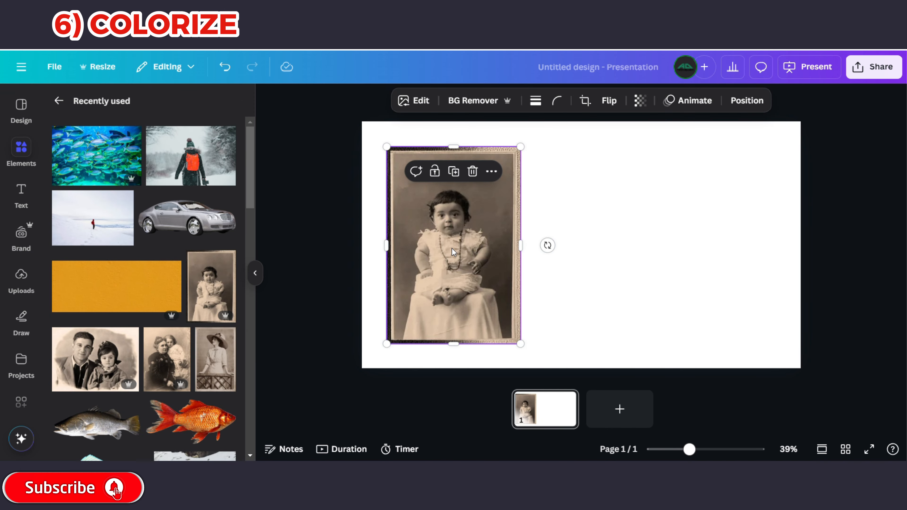
pyautogui.moveTo(452, 248); pyautogui.dragTo(629, 250)
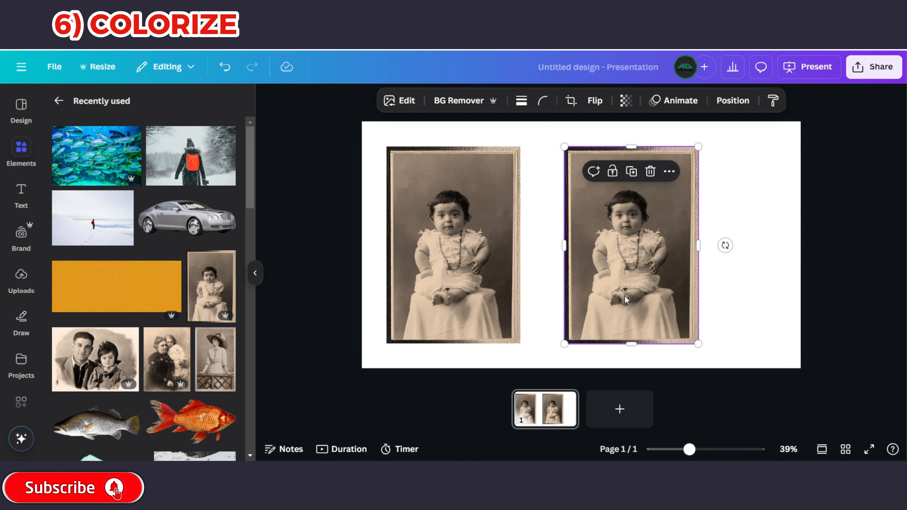
# Colorize and replace the right-hand copy of the baby photo with the Colorize app.
pyautogui.click(20, 403)
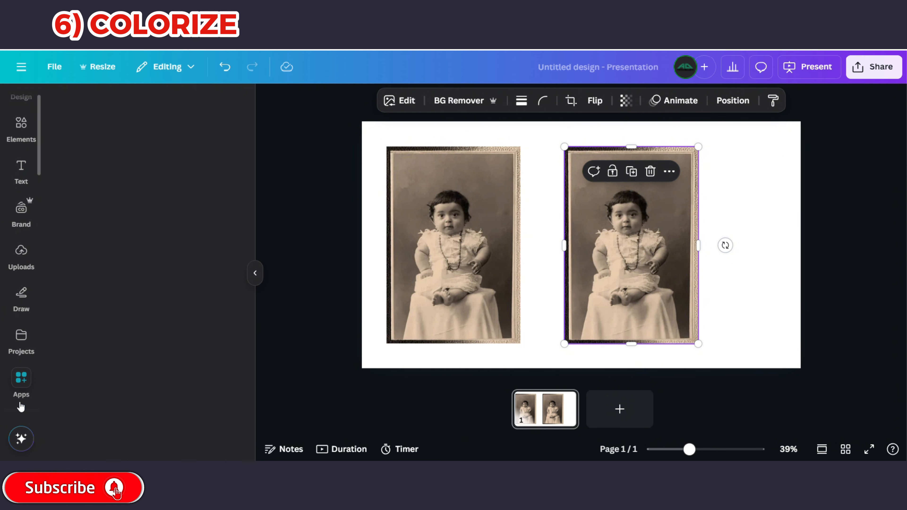
pyautogui.click(115, 338)
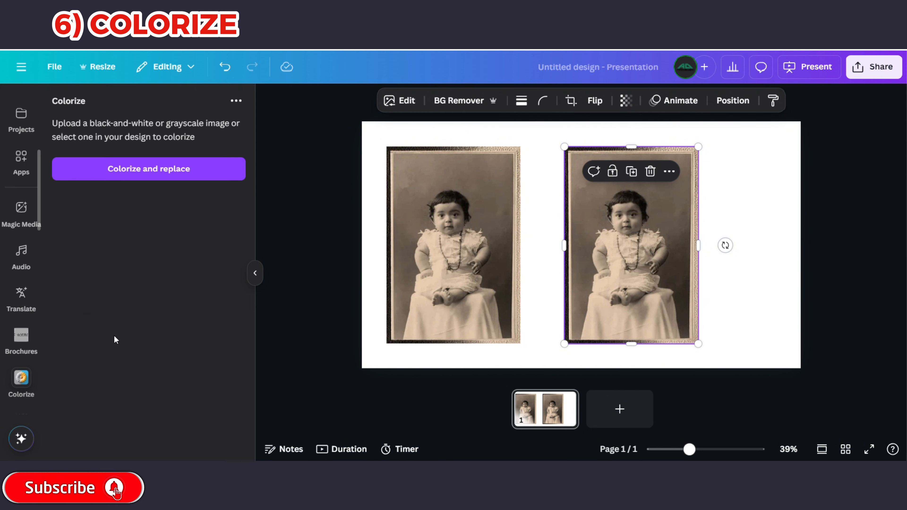
pyautogui.click(159, 171)
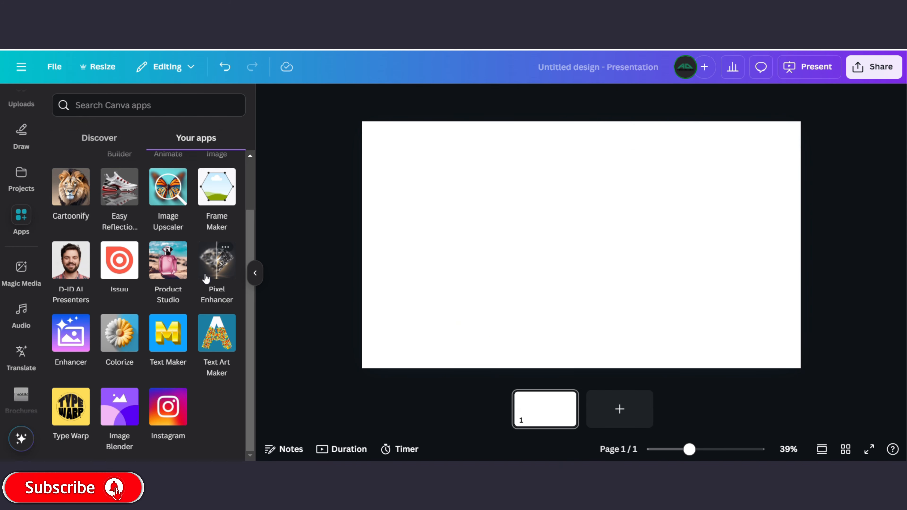
# Add the silver car from the recently used elements, shrink it and move it to the upper middle of the page.
pyautogui.click(115, 198)
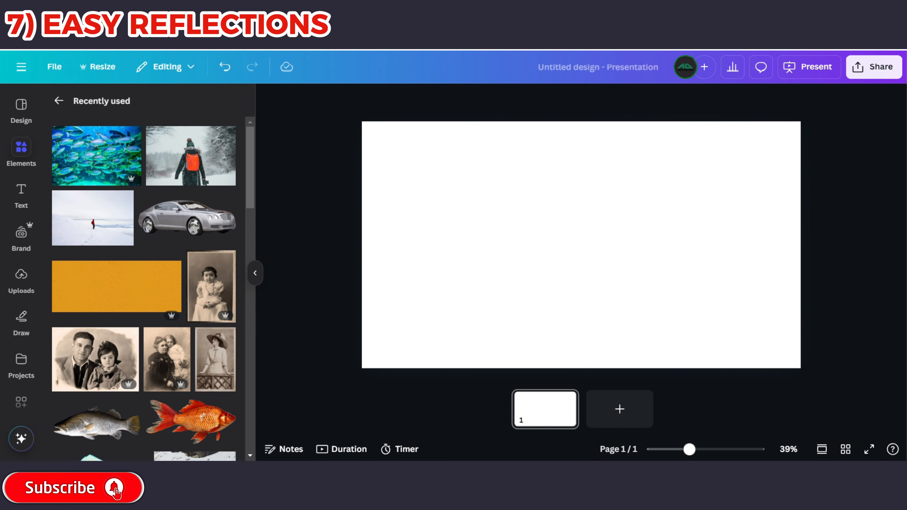
pyautogui.click(191, 213)
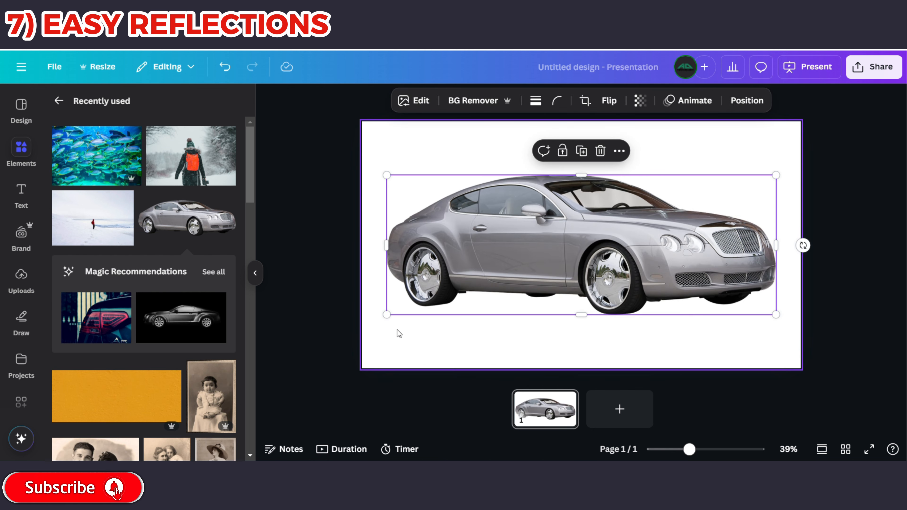
pyautogui.moveTo(387, 314); pyautogui.dragTo(515, 248)
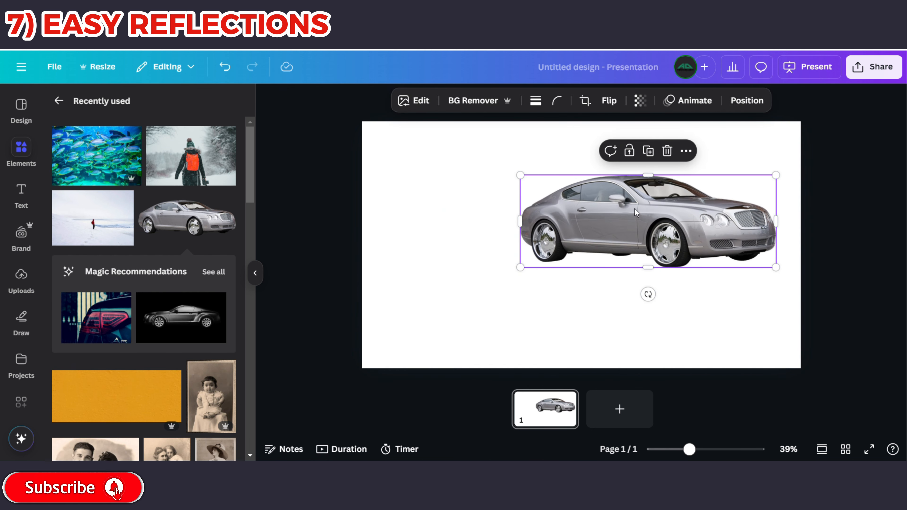
pyautogui.moveTo(634, 210); pyautogui.dragTo(561, 176)
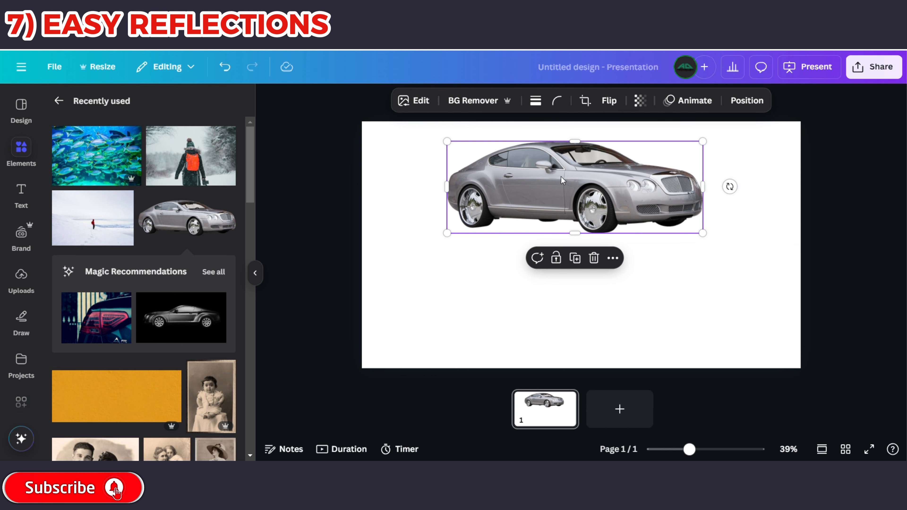
pyautogui.click(465, 270)
pyautogui.click(507, 214)
# Open Easy Reflections for the selected car and choose a reflection to customize.
pyautogui.click(22, 405)
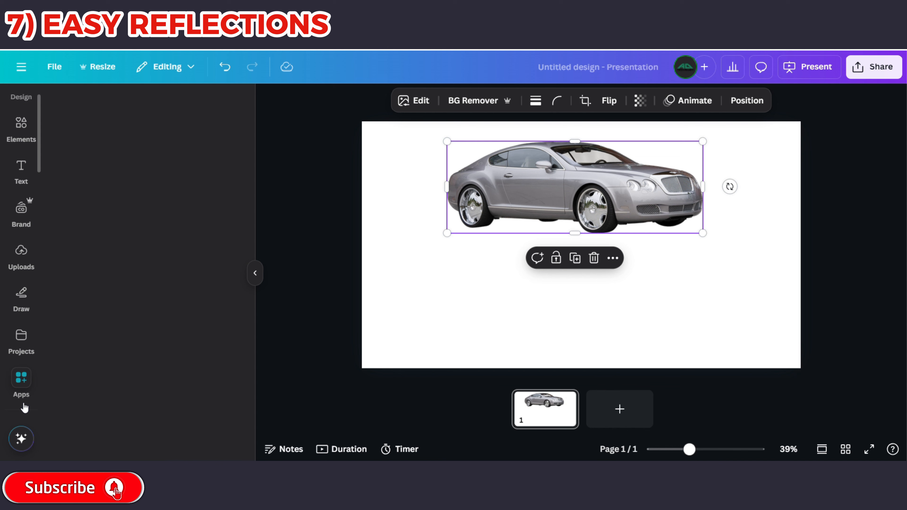
pyautogui.click(111, 193)
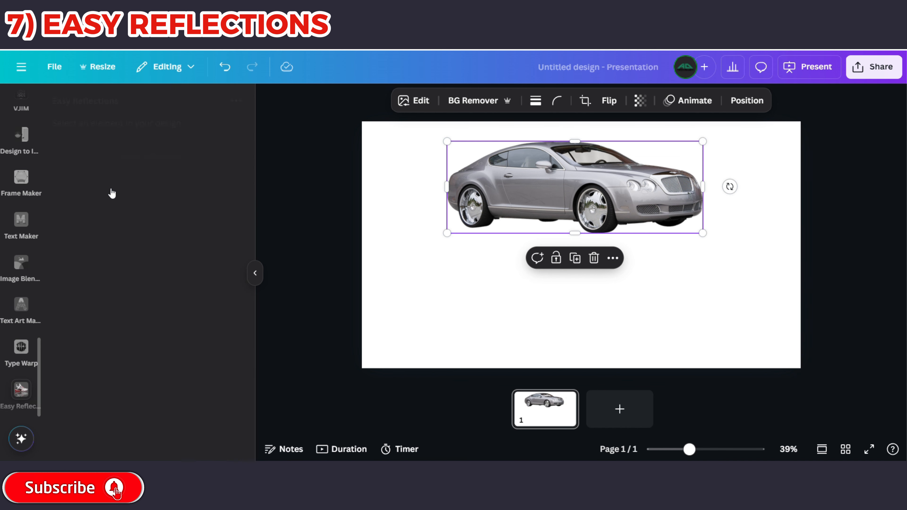
pyautogui.click(103, 163)
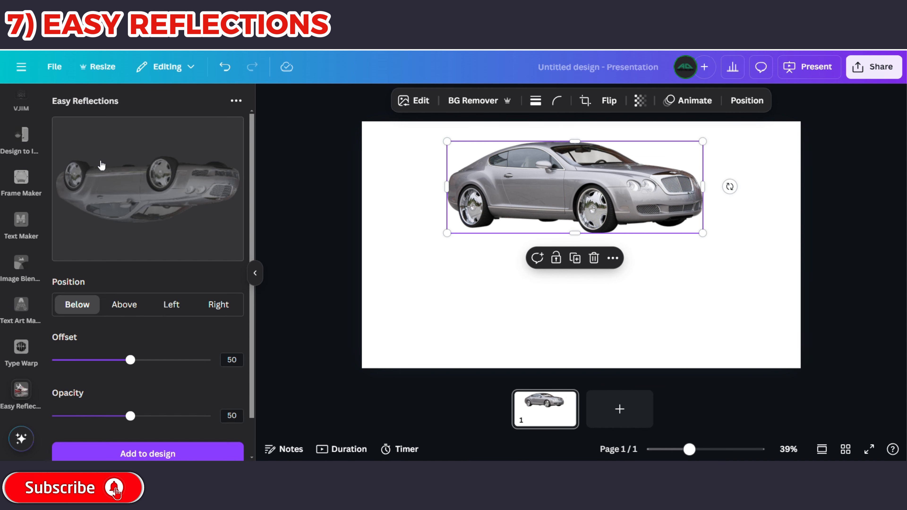
# Try the Left, Above and Right positions for the car's reflection and return it to Below.
pyautogui.click(176, 306)
pyautogui.click(126, 308)
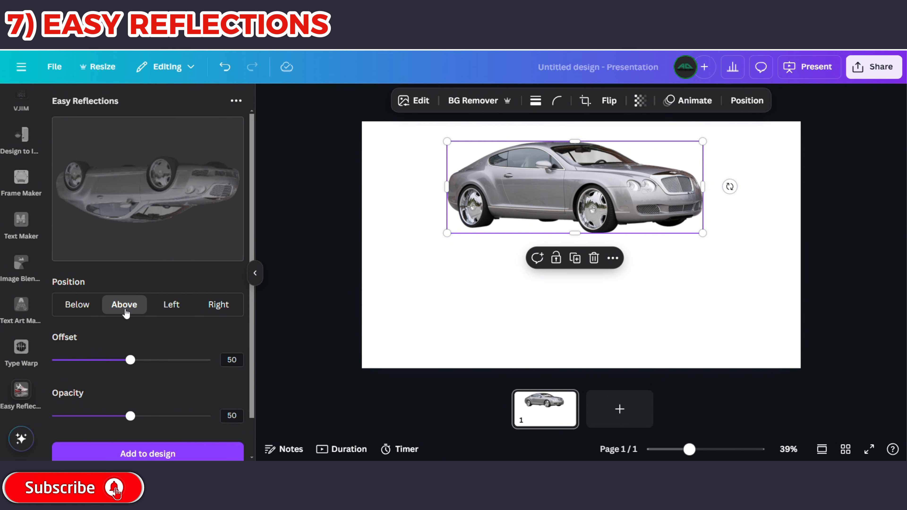
pyautogui.click(235, 305)
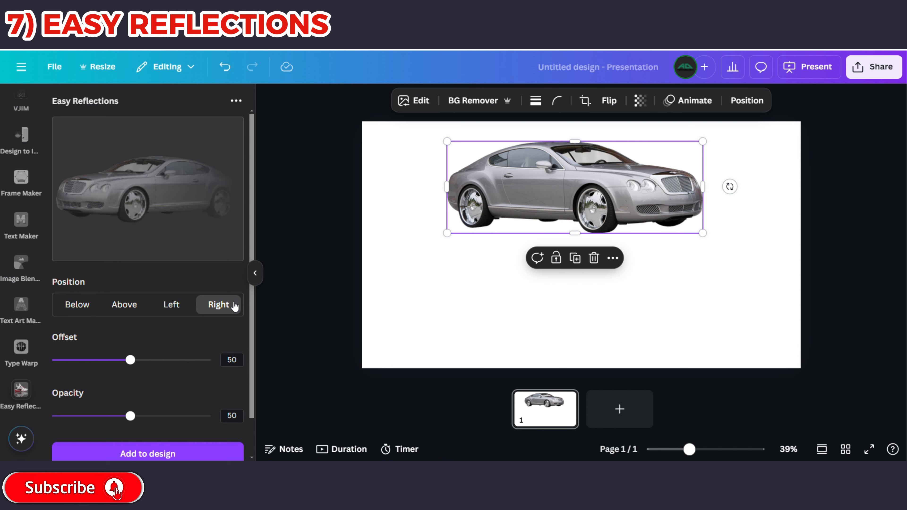
pyautogui.click(100, 305)
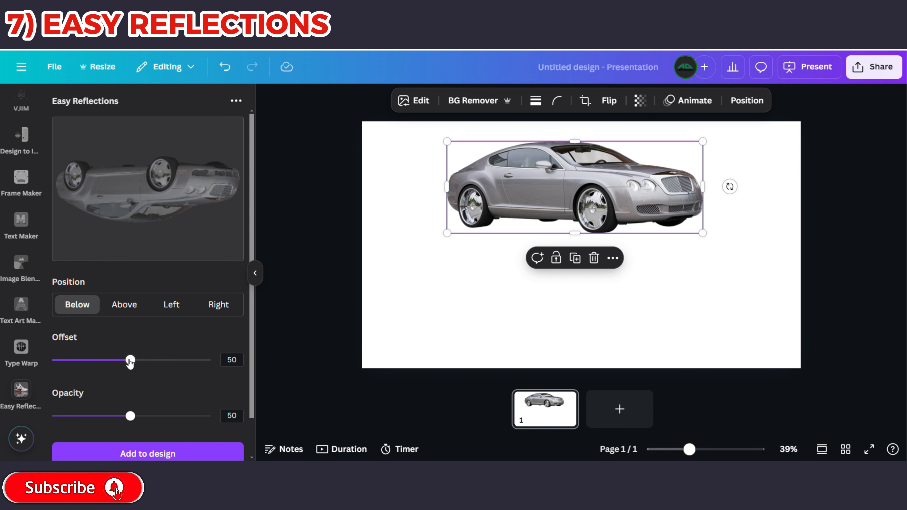
# Set the reflection's offset to 48 and add the reflection to the design.
pyautogui.moveTo(130, 362)
pyautogui.mouseDown()
pyautogui.moveTo(74, 363)
pyautogui.moveTo(129, 365)
pyautogui.mouseUp()
pyautogui.moveTo(129, 419)
pyautogui.mouseDown()
pyautogui.moveTo(67, 416)
pyautogui.moveTo(211, 425)
pyautogui.moveTo(131, 417)
pyautogui.mouseUp()
pyautogui.scroll(-2, 163, 371)
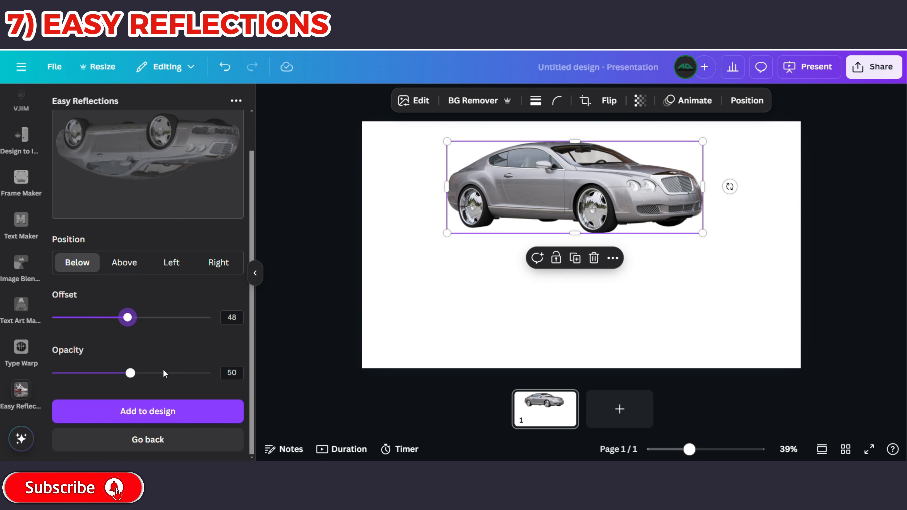
pyautogui.click(163, 412)
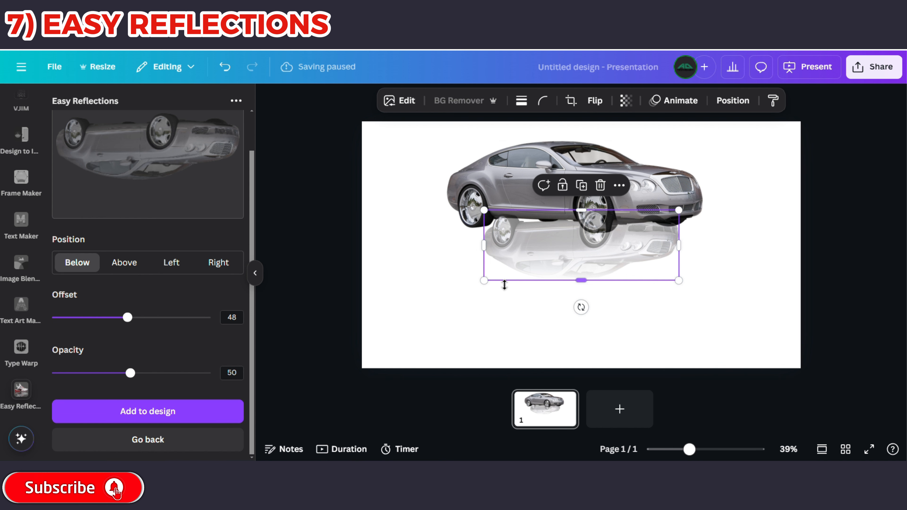
# Enlarge the reflection to about 1,085 by 389, move it directly beneath the car and tilt it slightly to meet the wheels.
pyautogui.moveTo(484, 281); pyautogui.dragTo(438, 319)
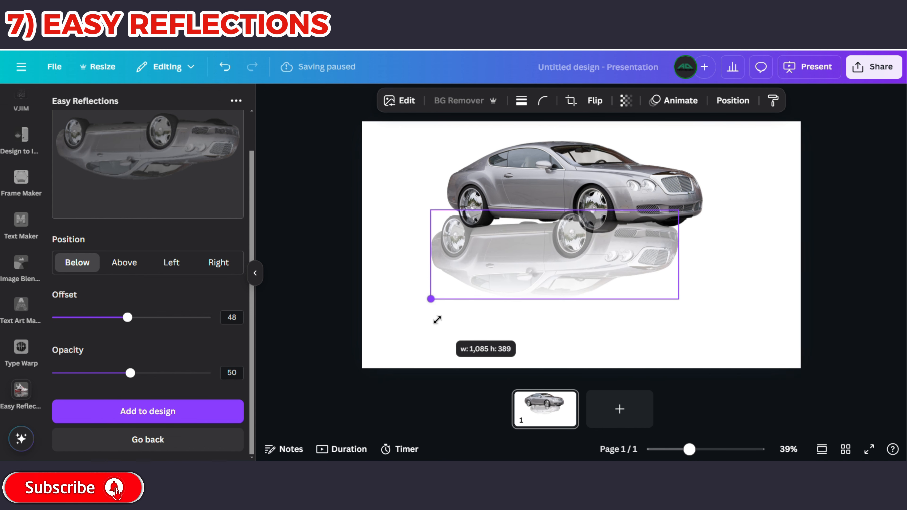
pyautogui.moveTo(615, 243); pyautogui.dragTo(623, 261)
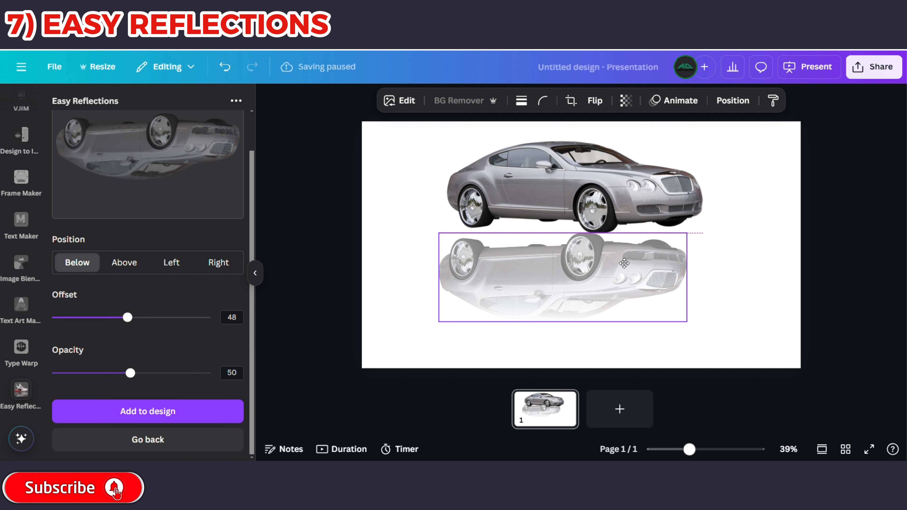
pyautogui.moveTo(623, 263); pyautogui.dragTo(626, 257)
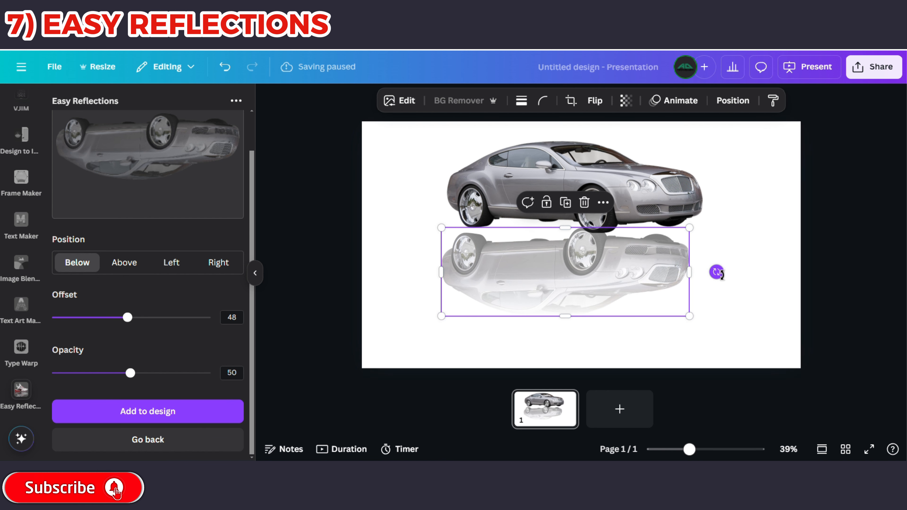
pyautogui.moveTo(716, 273); pyautogui.dragTo(719, 283)
pyautogui.moveTo(621, 275); pyautogui.dragTo(620, 279)
pyautogui.click(501, 338)
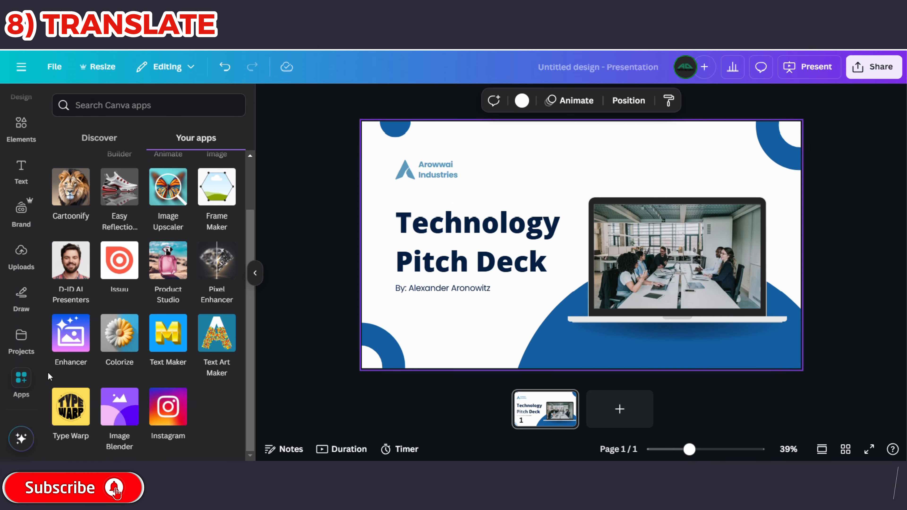
# Search the Canva apps for "translate" and open the Translate app.
pyautogui.scroll(2, 153, 307)
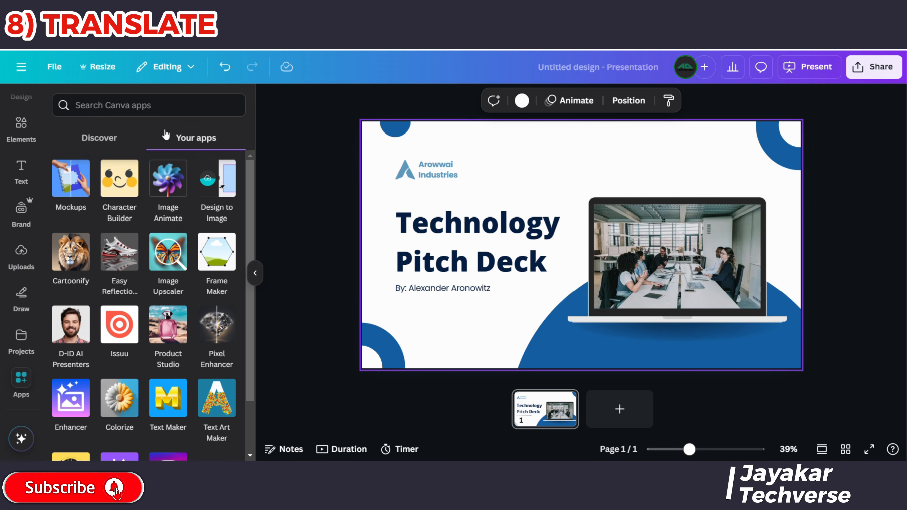
pyautogui.click(133, 107)
pyautogui.write('tran')
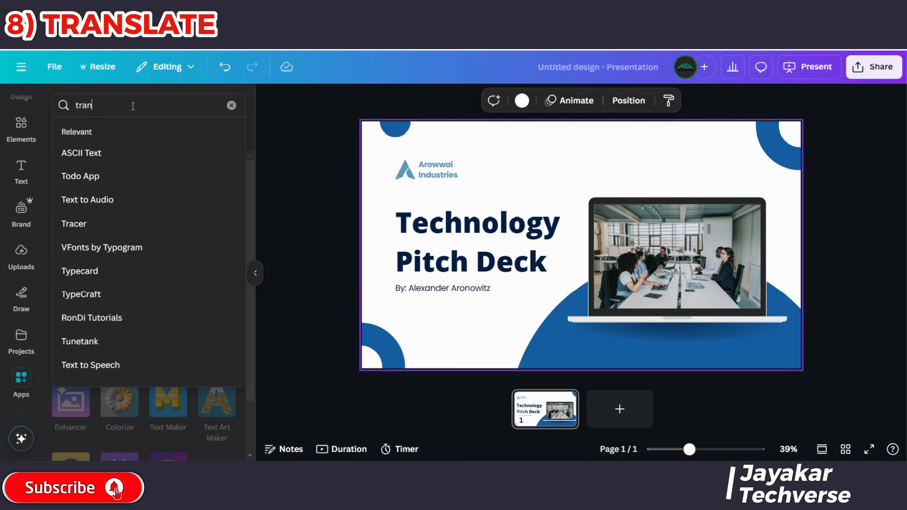
pyautogui.write('sla')
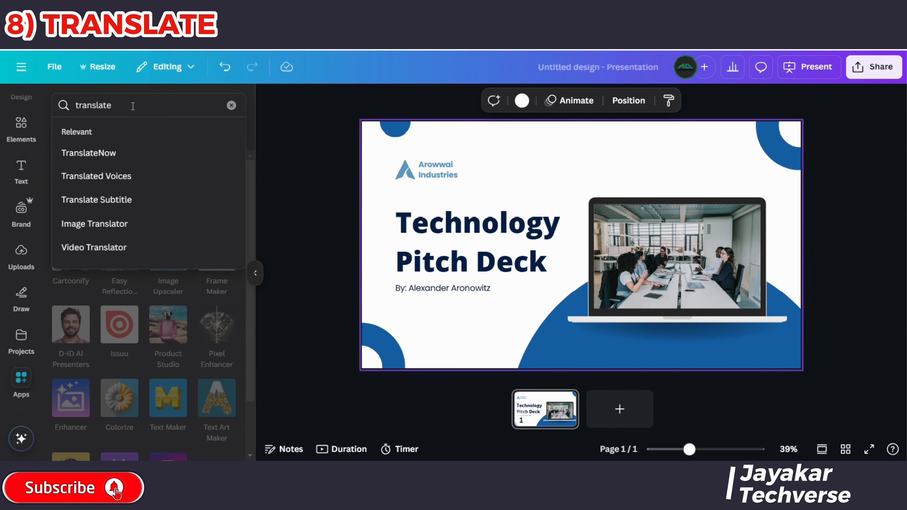
pyautogui.write('te')
pyautogui.press('Return')
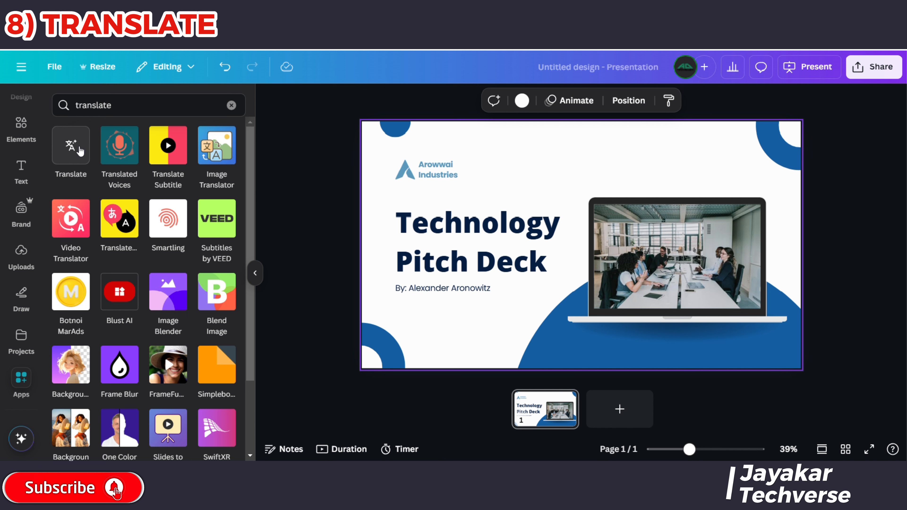
pyautogui.click(70, 150)
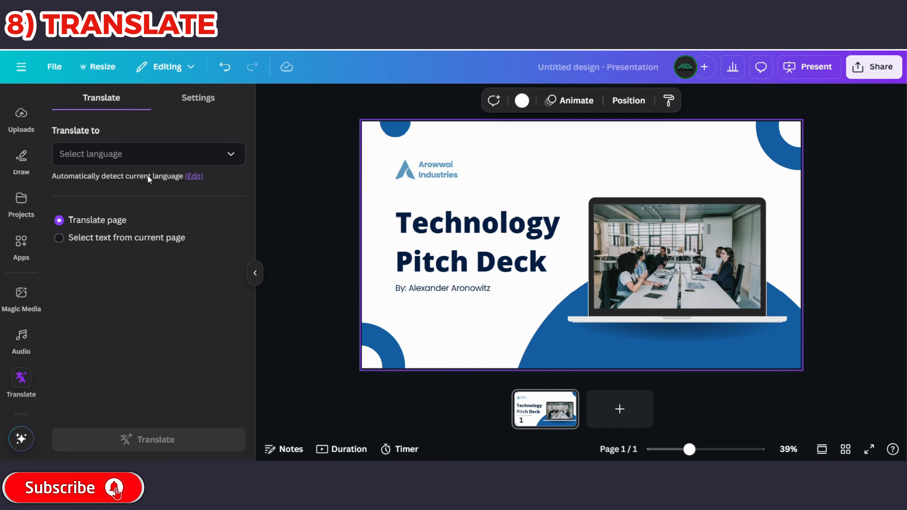
# Translate the pitch deck page into Hindi and compare the original page with the translated one.
pyautogui.click(144, 157)
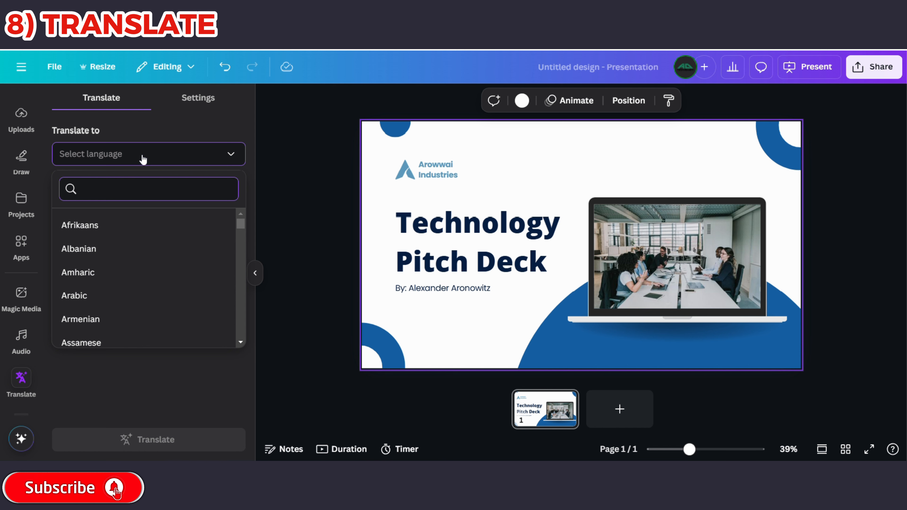
pyautogui.write('hind')
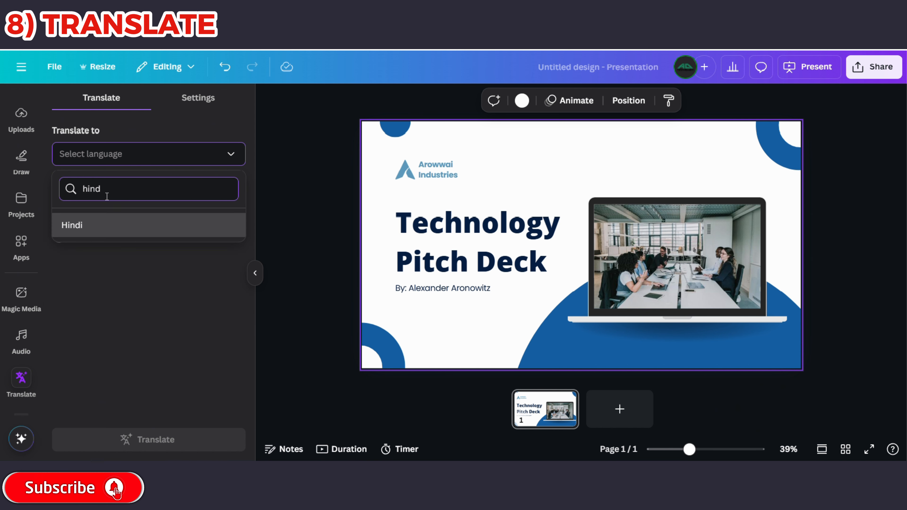
pyautogui.click(89, 225)
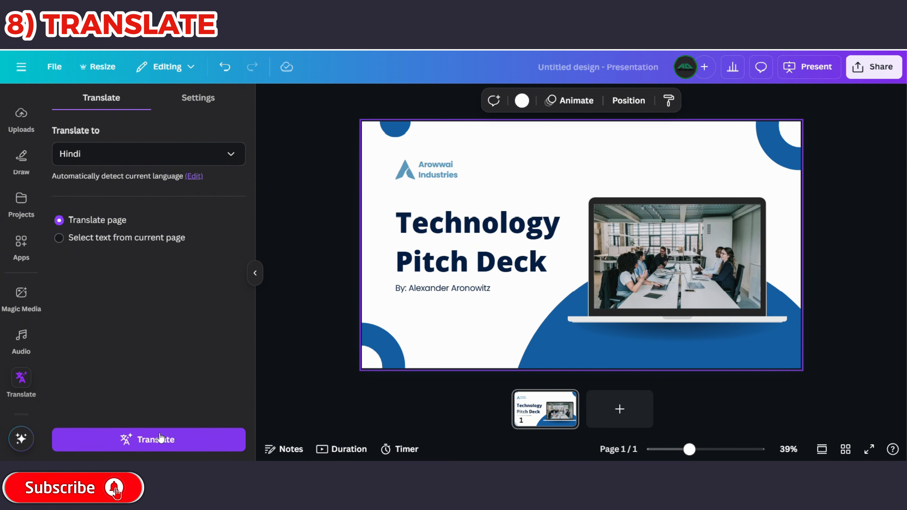
pyautogui.click(156, 438)
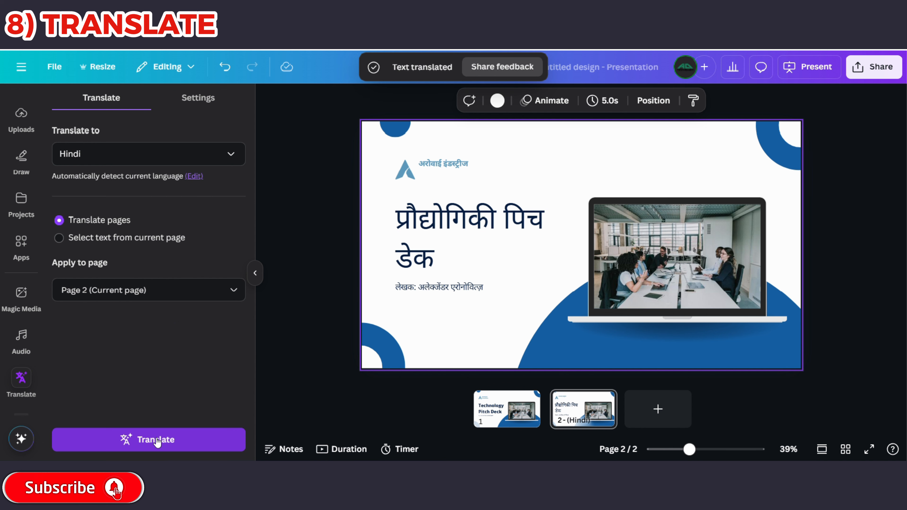
pyautogui.click(503, 413)
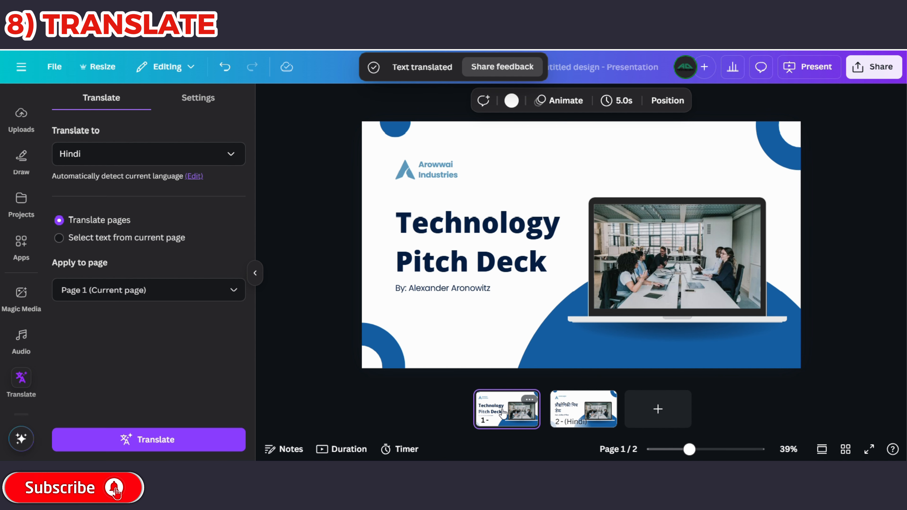
pyautogui.click(581, 410)
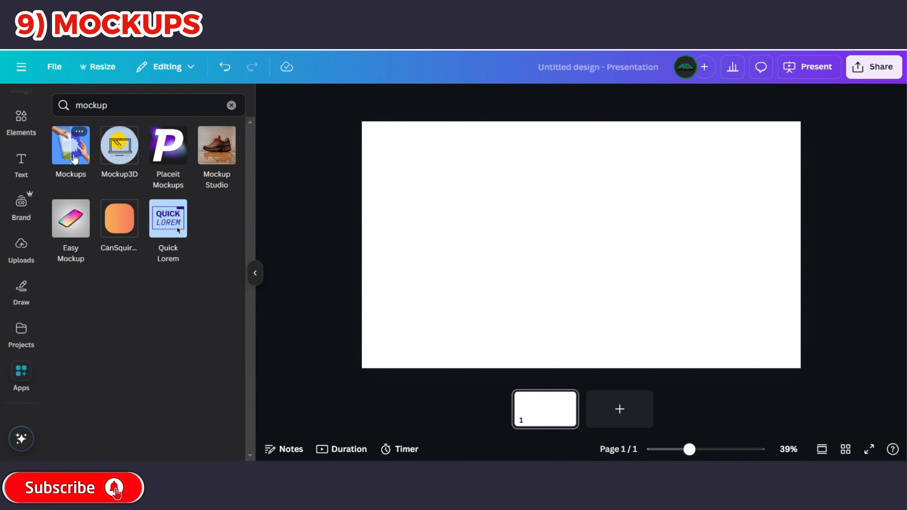
# Open the Mockups app and browse its mockup categories, from mugs and smartphones to packaging and outdoor.
pyautogui.click(74, 159)
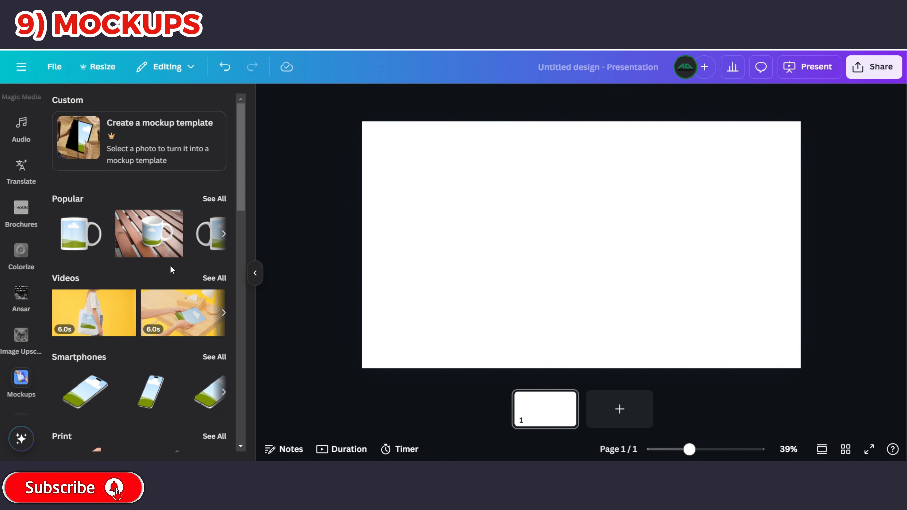
pyautogui.scroll(-3, 171, 266)
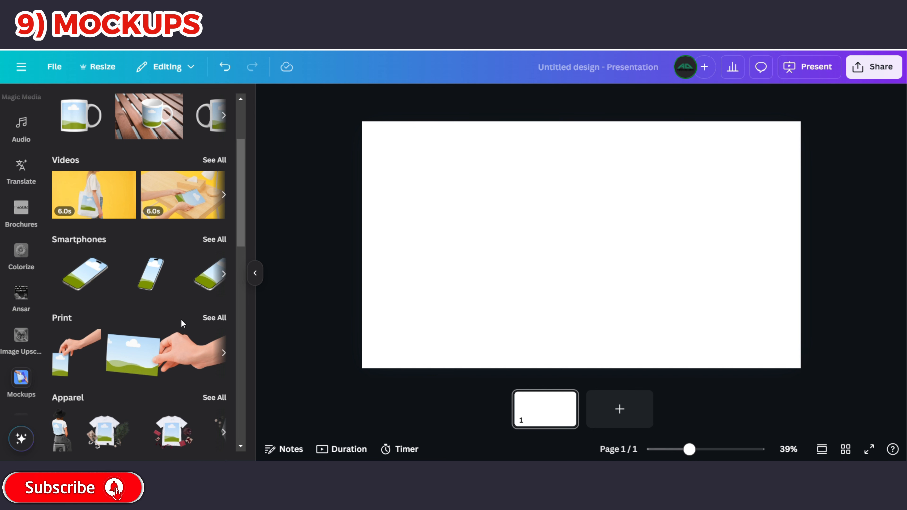
pyautogui.scroll(-7, 181, 334)
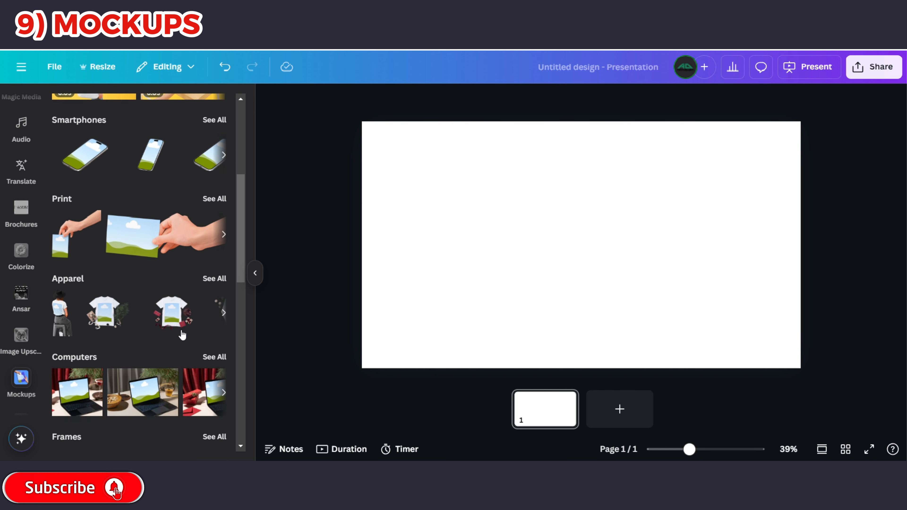
pyautogui.scroll(-2, 181, 331)
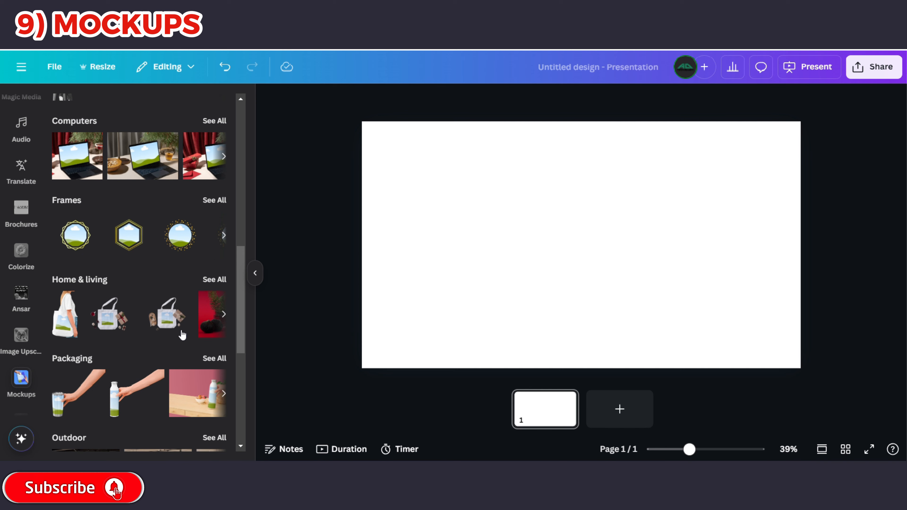
pyautogui.scroll(-5, 182, 332)
pyautogui.scroll(8, 178, 330)
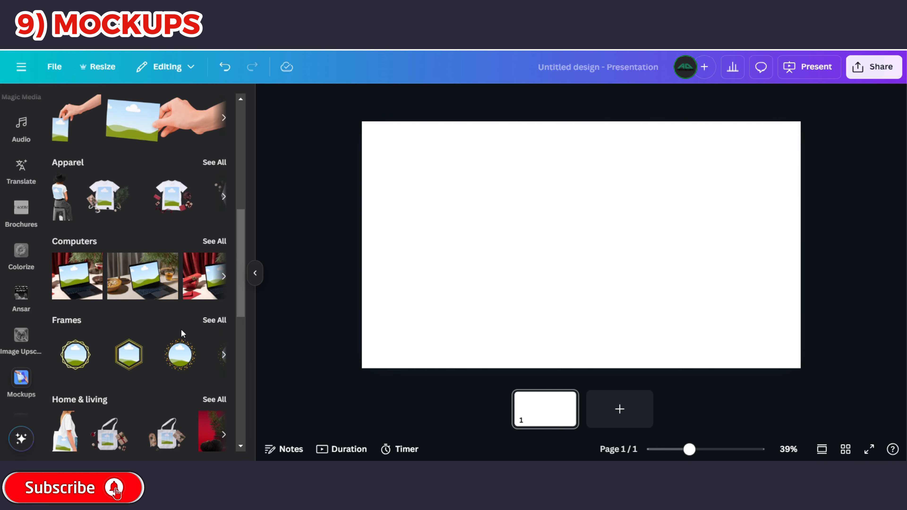
pyautogui.scroll(5, 181, 329)
pyautogui.scroll(2, 181, 329)
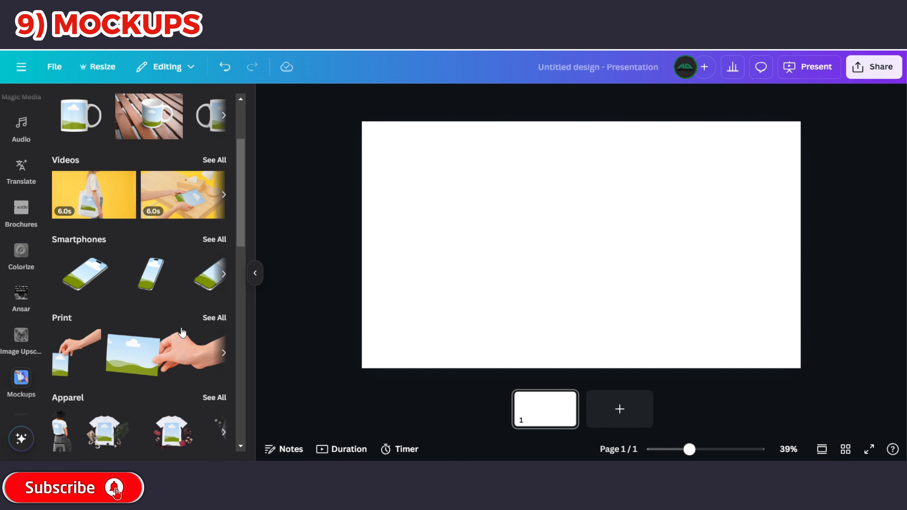
pyautogui.scroll(-3, 72, 318)
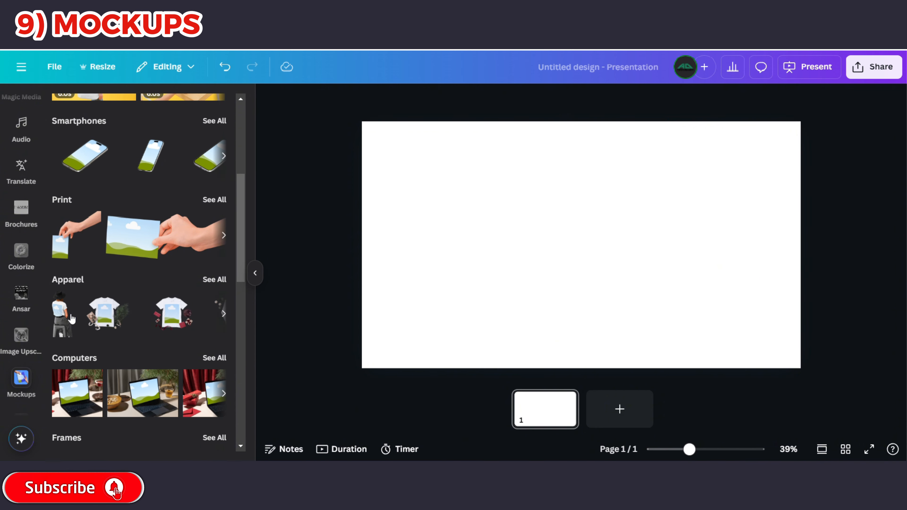
# Add the Apparel mockup of a seated woman in a white T-shirt, enlarge it and place it against the page's left edge.
pyautogui.click(71, 318)
pyautogui.scroll(-5, 138, 316)
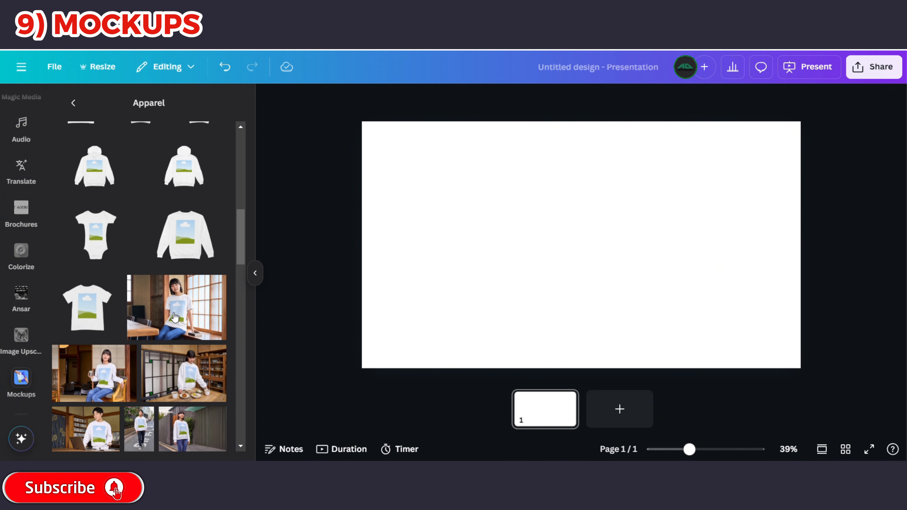
pyautogui.click(175, 317)
pyautogui.moveTo(561, 262); pyautogui.dragTo(402, 189)
pyautogui.moveTo(497, 221); pyautogui.dragTo(638, 320)
pyautogui.moveTo(577, 255)
pyautogui.mouseDown()
pyautogui.moveTo(575, 299)
pyautogui.moveTo(576, 274)
pyautogui.mouseUp()
pyautogui.click(717, 309)
# Fill the T-shirt mockup with the recently used recommendation photo of the hooded hiker with orange straps.
pyautogui.scroll(9, 22, 144)
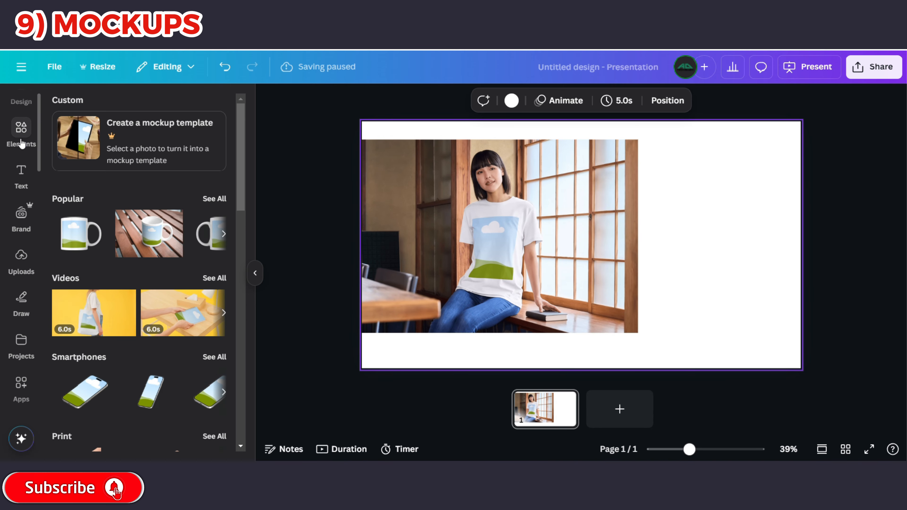
pyautogui.click(21, 143)
pyautogui.moveTo(209, 277); pyautogui.dragTo(497, 251)
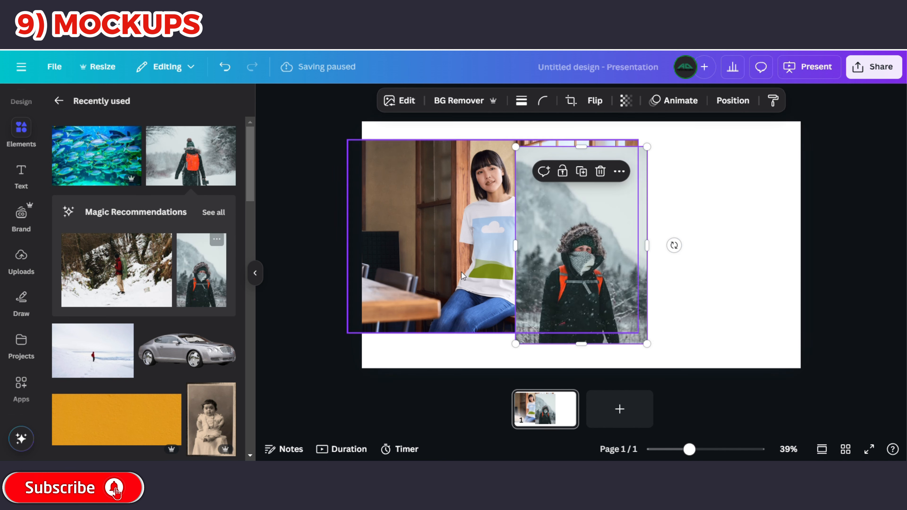
pyautogui.moveTo(552, 263); pyautogui.dragTo(514, 259)
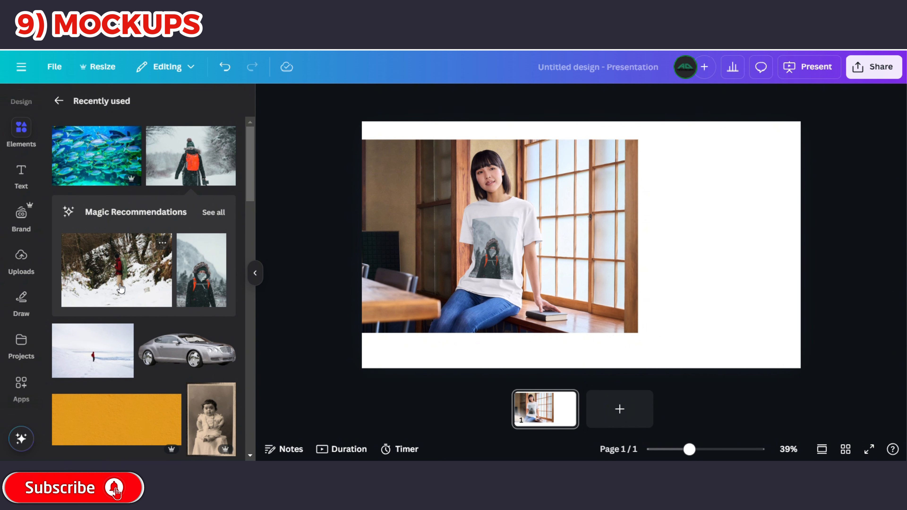
# Add the first white mug mockup from the Popular category and move it to the blank area beside the T-shirt photo.
pyautogui.scroll(-2, 16, 305)
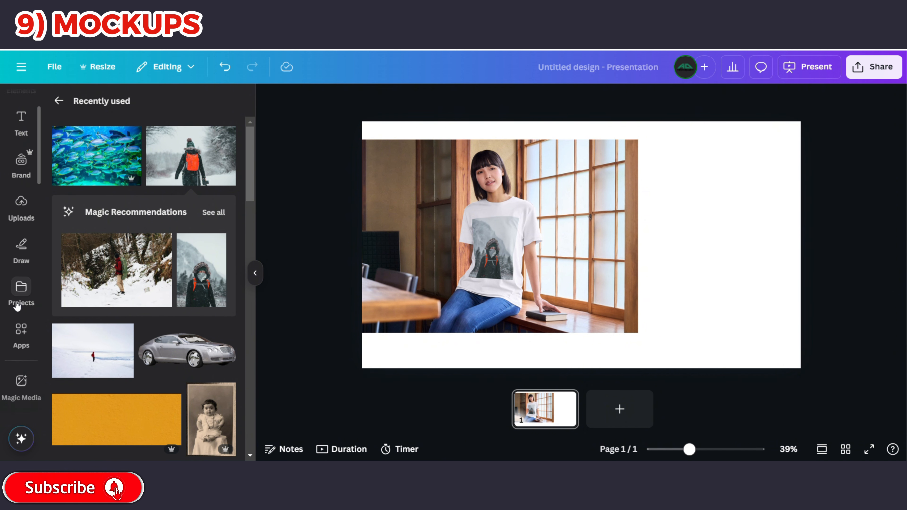
pyautogui.scroll(2, 20, 278)
pyautogui.scroll(-2, 20, 278)
pyautogui.click(20, 346)
pyautogui.click(71, 146)
pyautogui.click(80, 234)
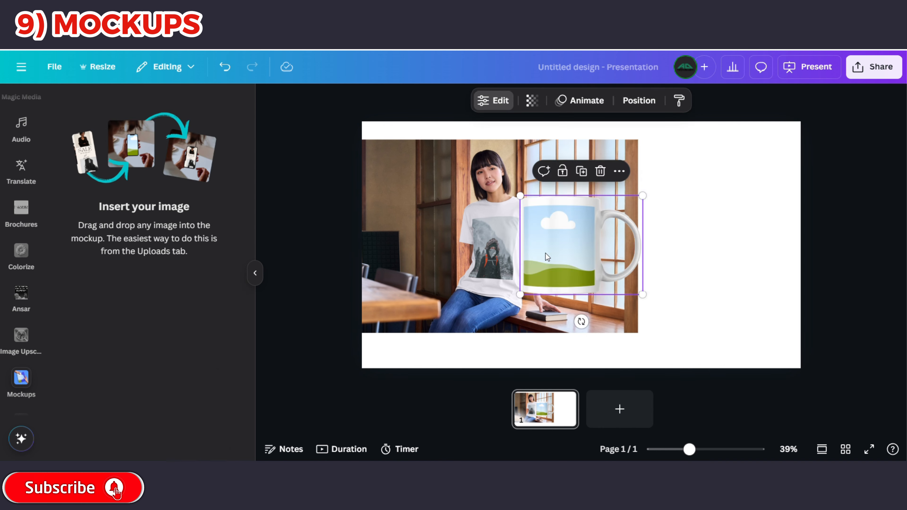
pyautogui.moveTo(548, 256); pyautogui.dragTo(681, 267)
# Fill the mug mockup with the Magic Recommendations photo of a dark-clothed hiker seen from behind on snow.
pyautogui.scroll(5, 21, 179)
pyautogui.click(21, 150)
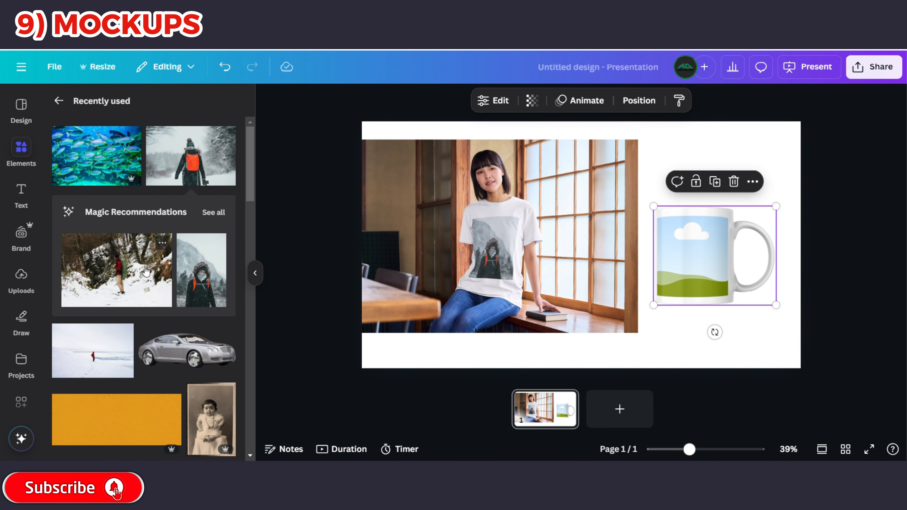
pyautogui.click(216, 214)
pyautogui.moveTo(208, 422); pyautogui.dragTo(670, 223)
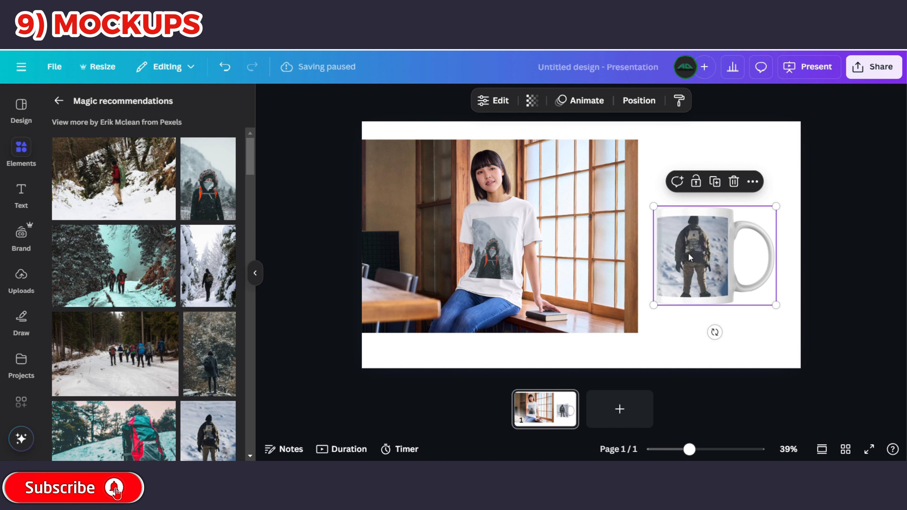
# Fit the hiker photo inside the mug mockup, enlarge it to nearly fill the print area, lower it slightly and apply the changes.
pyautogui.doubleClick(689, 253)
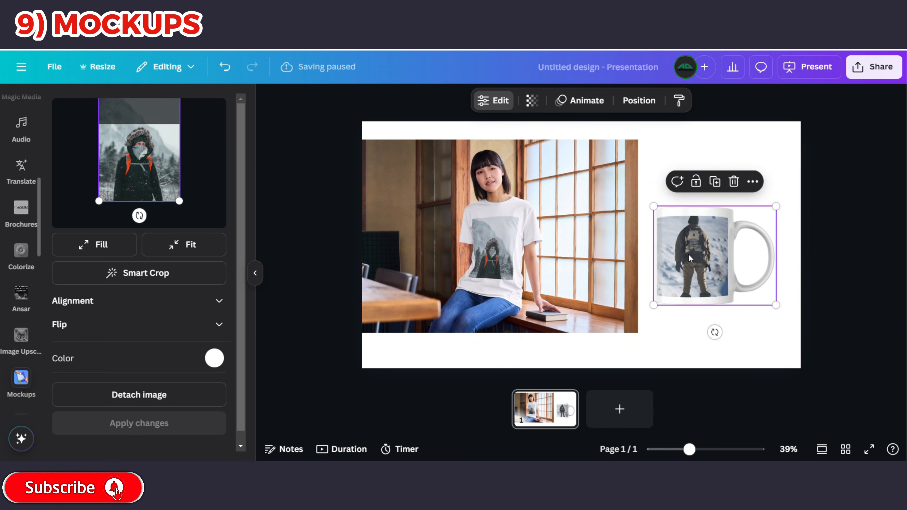
pyautogui.click(180, 247)
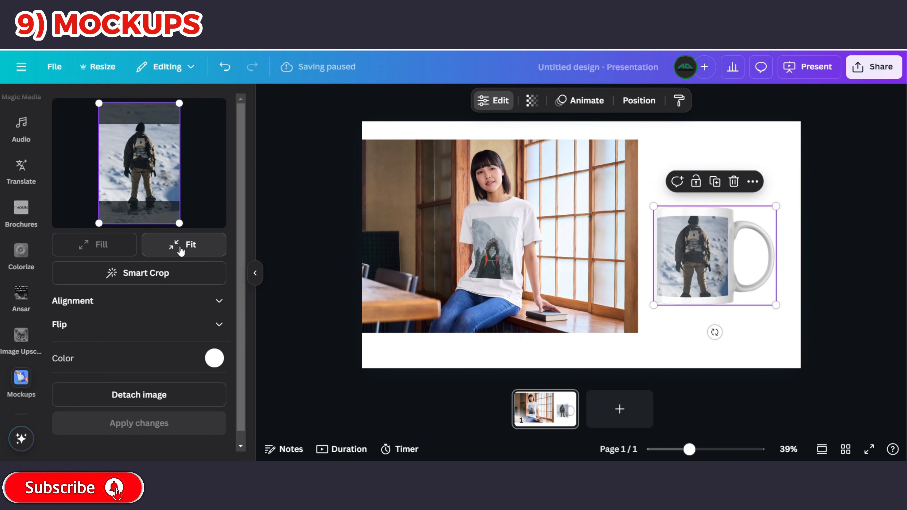
pyautogui.click(180, 247)
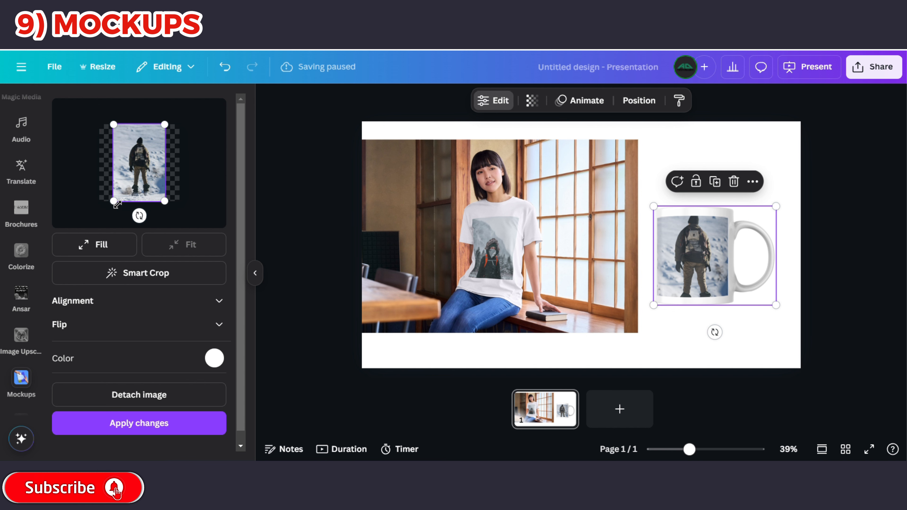
pyautogui.moveTo(116, 205); pyautogui.dragTo(89, 218)
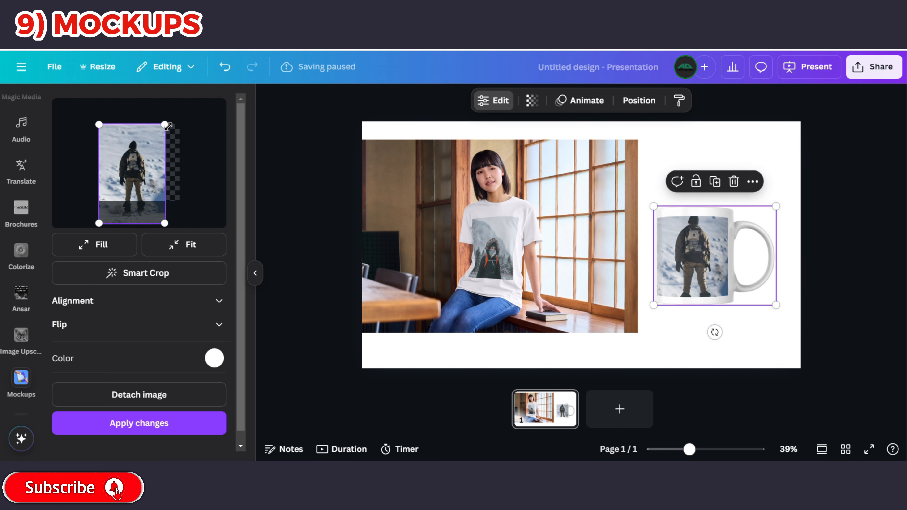
pyautogui.moveTo(165, 125); pyautogui.dragTo(199, 121)
pyautogui.moveTo(155, 160); pyautogui.dragTo(153, 172)
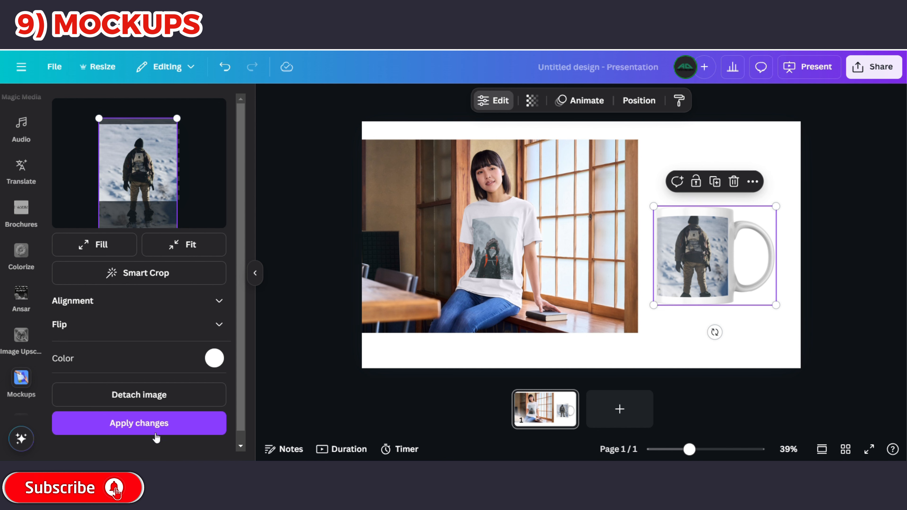
pyautogui.click(143, 423)
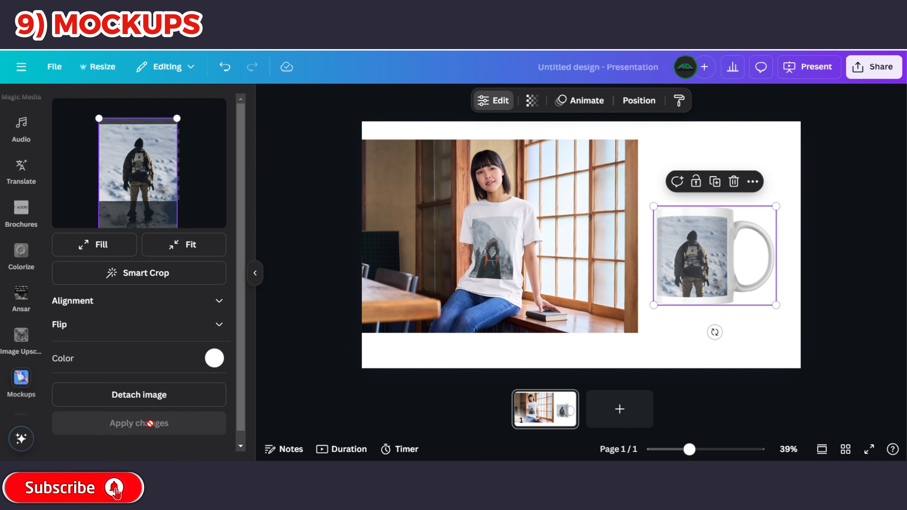
pyautogui.click(666, 353)
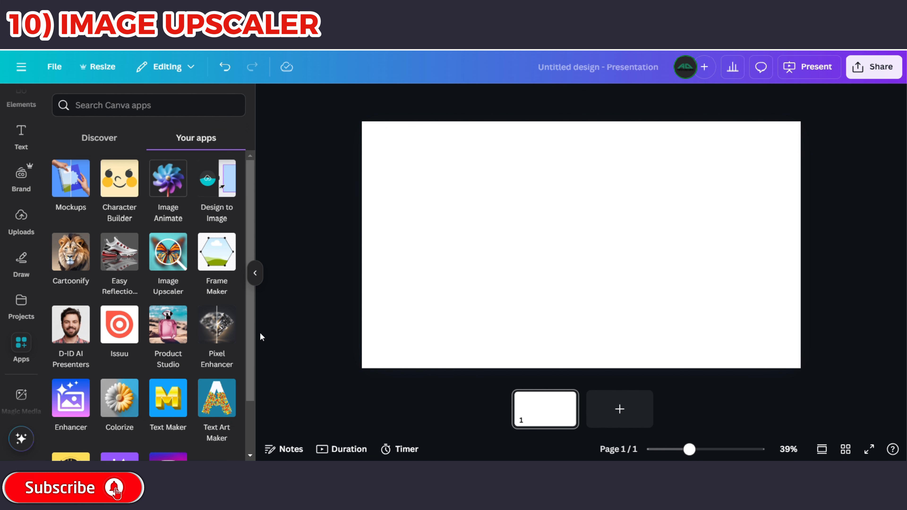
# Load the portrait file download (29).jpg into the Image Upscaler app as the original image.
pyautogui.click(165, 257)
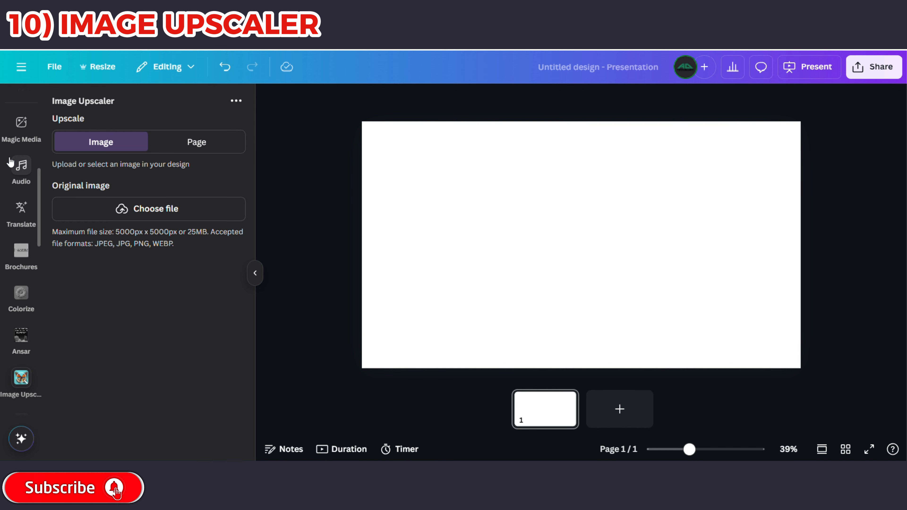
pyautogui.click(111, 210)
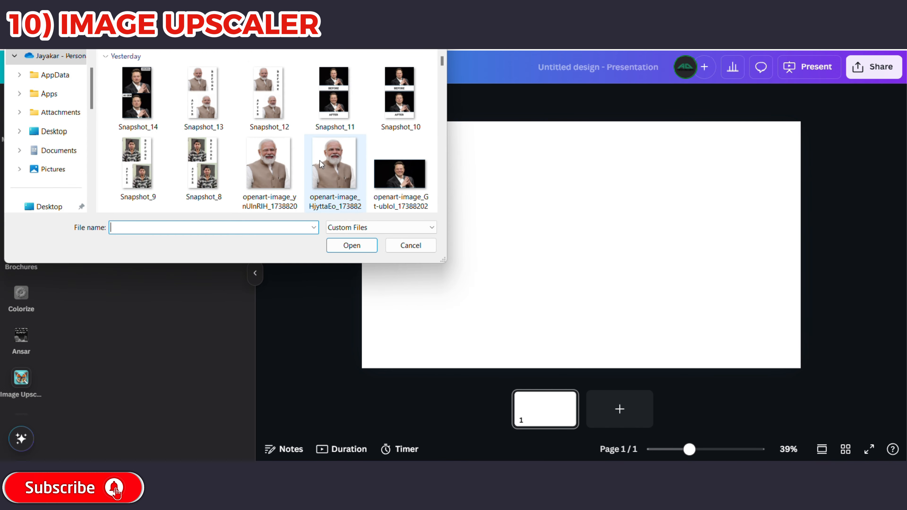
pyautogui.scroll(-10, 320, 163)
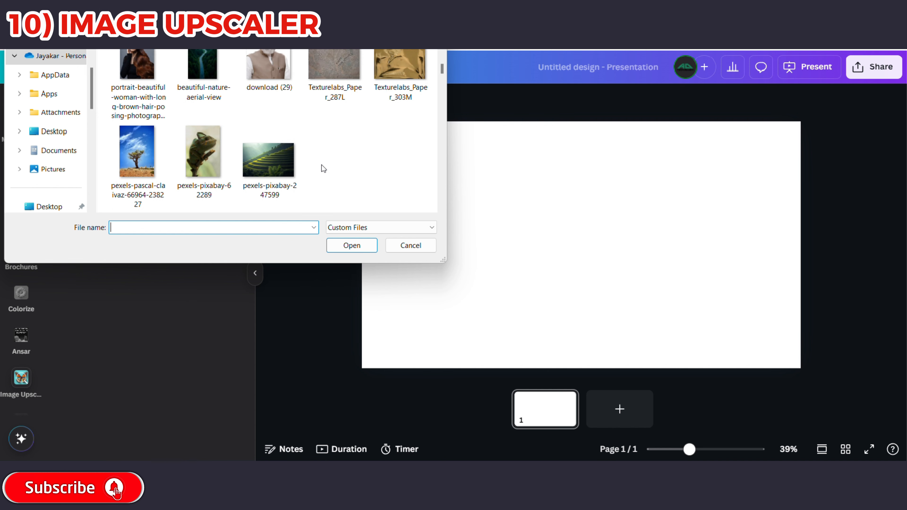
pyautogui.click(260, 74)
pyautogui.click(359, 247)
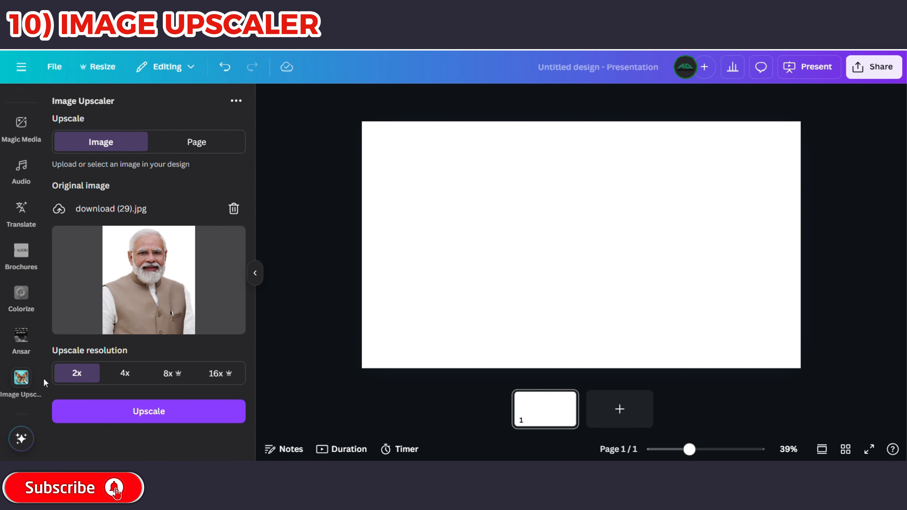
# Upscale the portrait at 4x resolution and compare its before and after versions with the comparison slider.
pyautogui.click(115, 373)
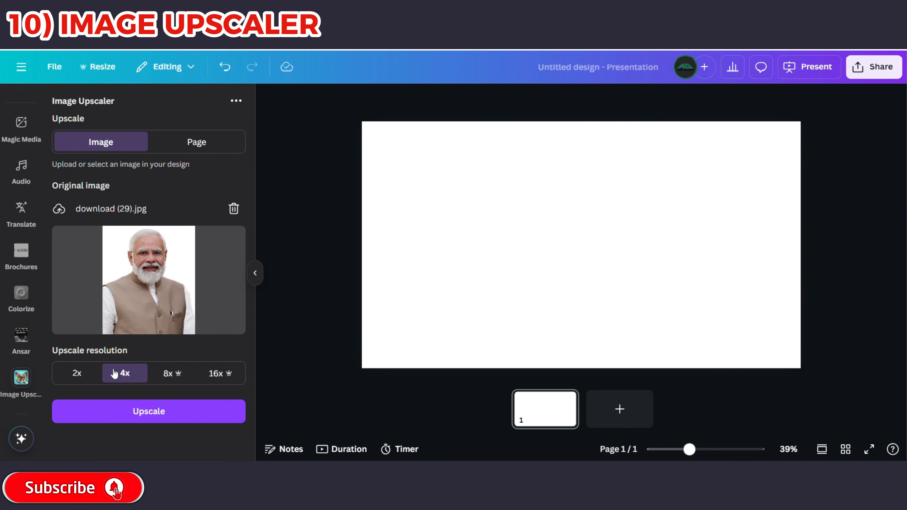
pyautogui.click(76, 374)
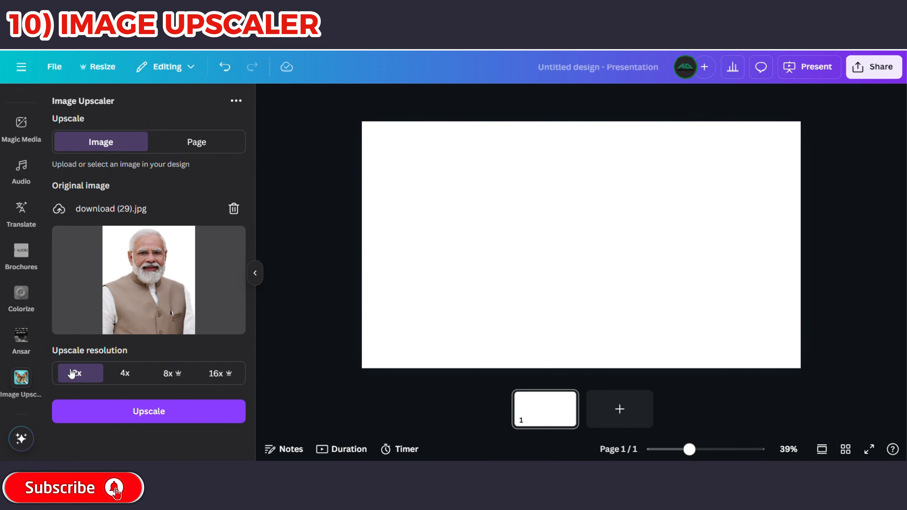
pyautogui.click(115, 374)
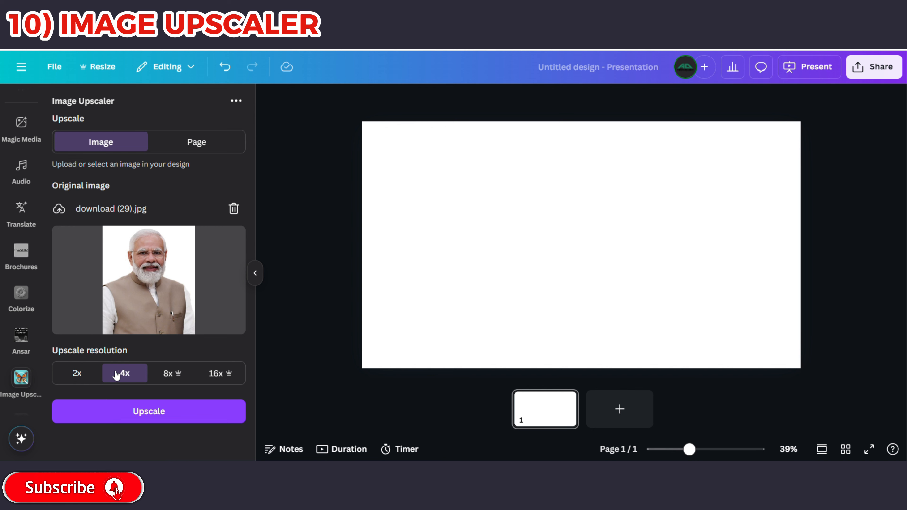
pyautogui.click(137, 412)
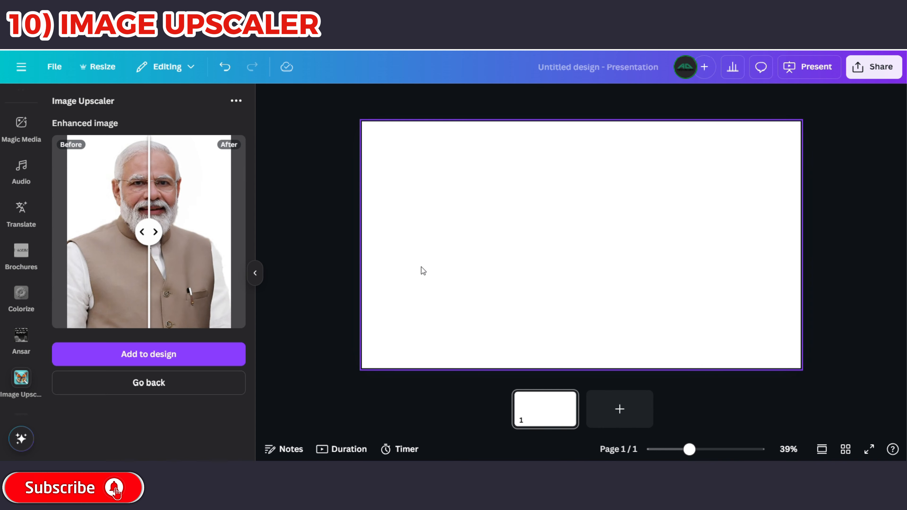
pyautogui.moveTo(146, 229); pyautogui.dragTo(130, 332)
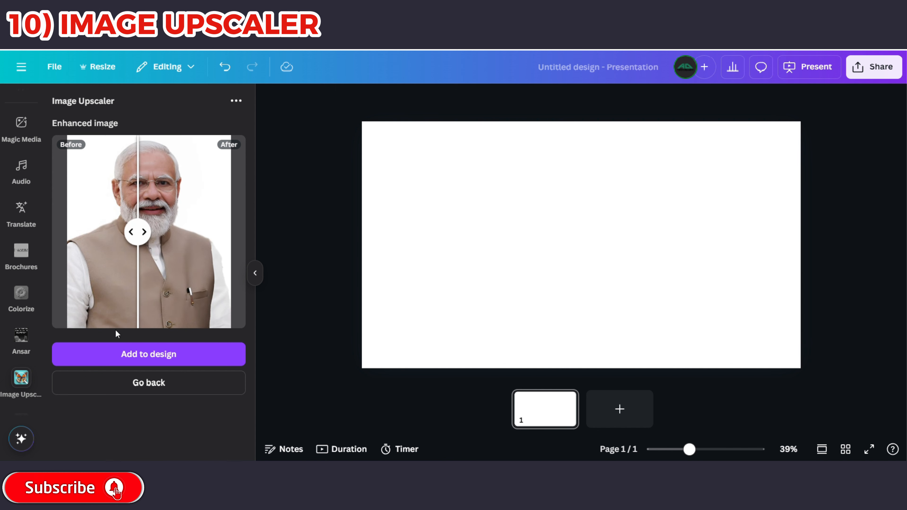
pyautogui.moveTo(137, 237); pyautogui.dragTo(157, 262)
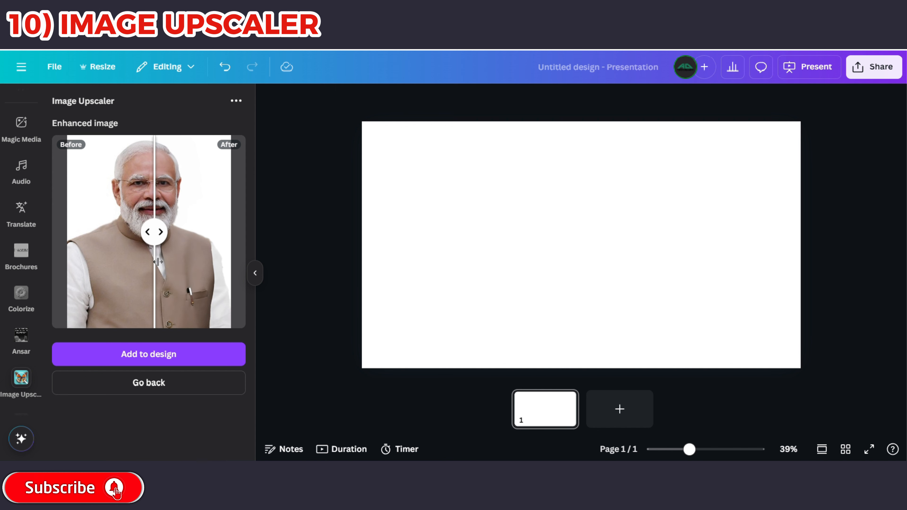
# Add the upscaled portrait to the blank page, enlarge it and place it in the right half of the page.
pyautogui.click(161, 353)
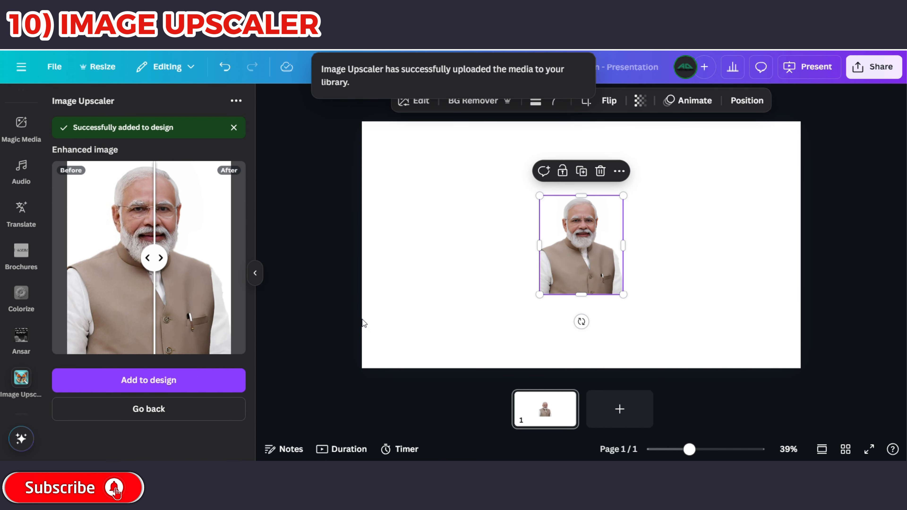
pyautogui.moveTo(539, 294); pyautogui.dragTo(692, 270)
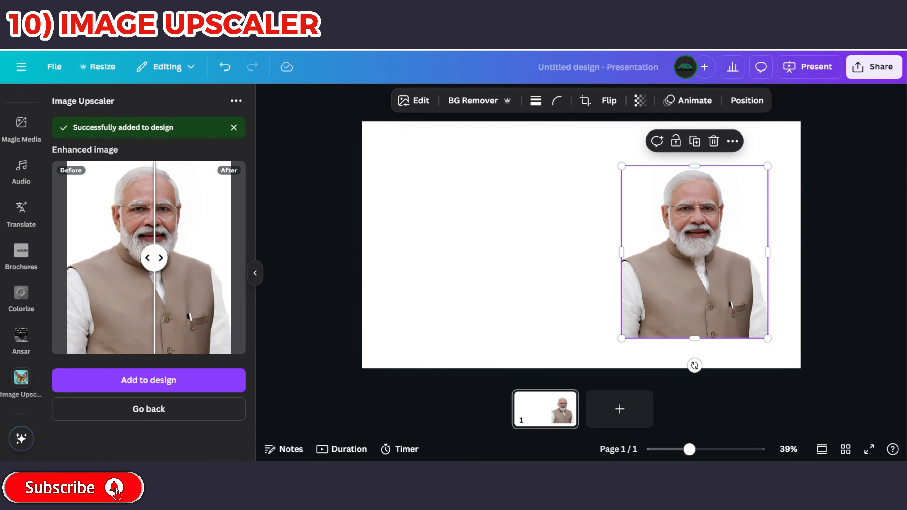